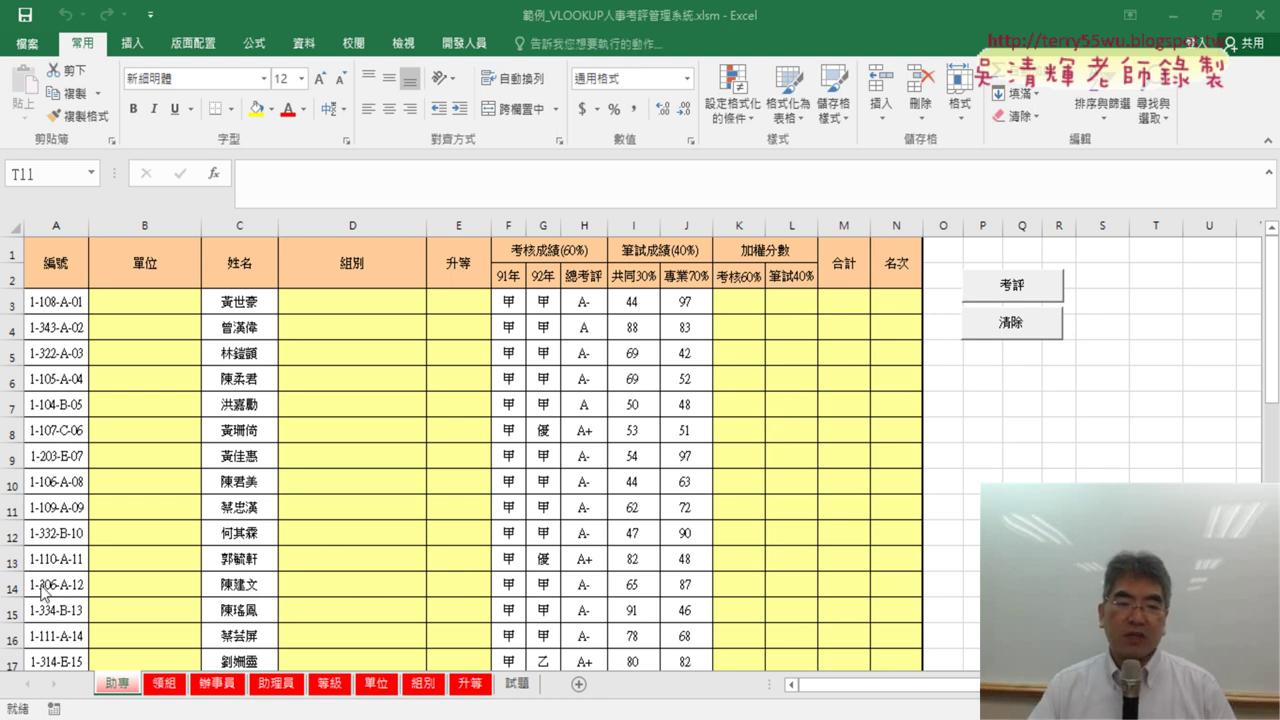
- Browse the 領組, 辦事員 and 助理員 sheets, then jump to 助專's last employee row
{"action": "left_click", "coordinate": [172, 697]}
{"action": "left_click", "coordinate": [220, 697]}
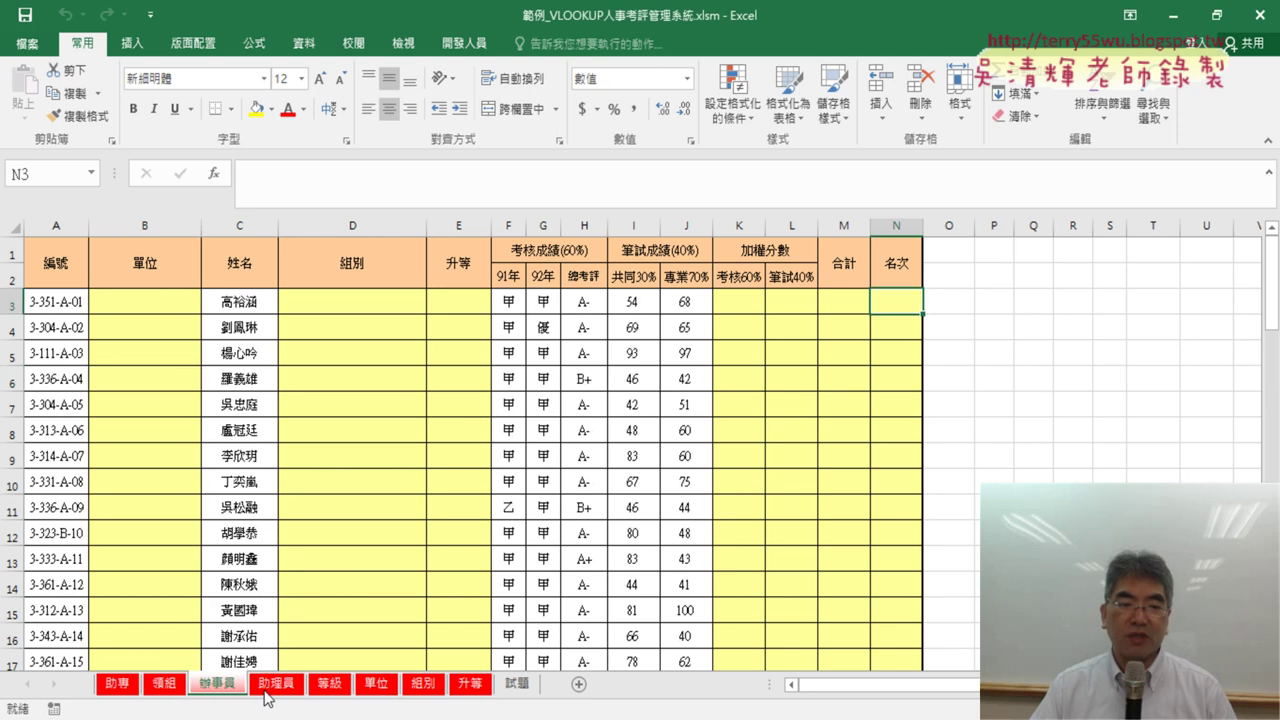
{"action": "left_click", "coordinate": [270, 684]}
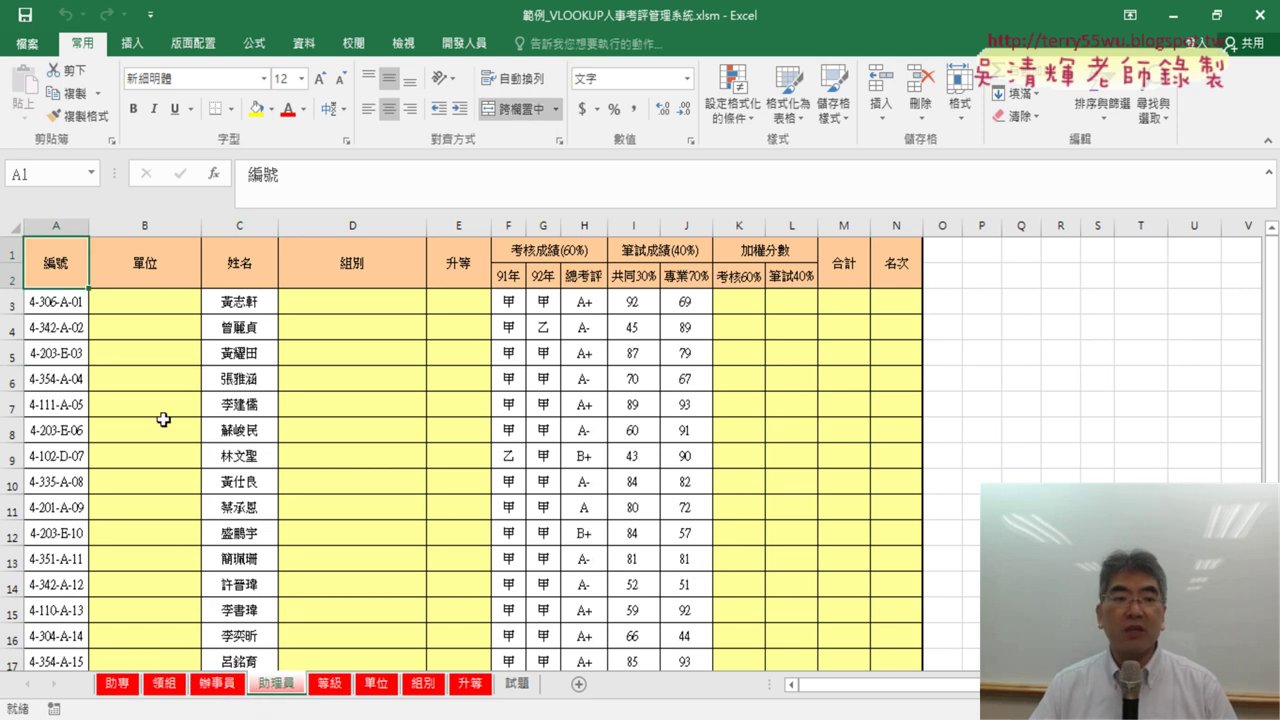
{"action": "left_click", "coordinate": [117, 683]}
{"action": "left_click", "coordinate": [70, 265]}
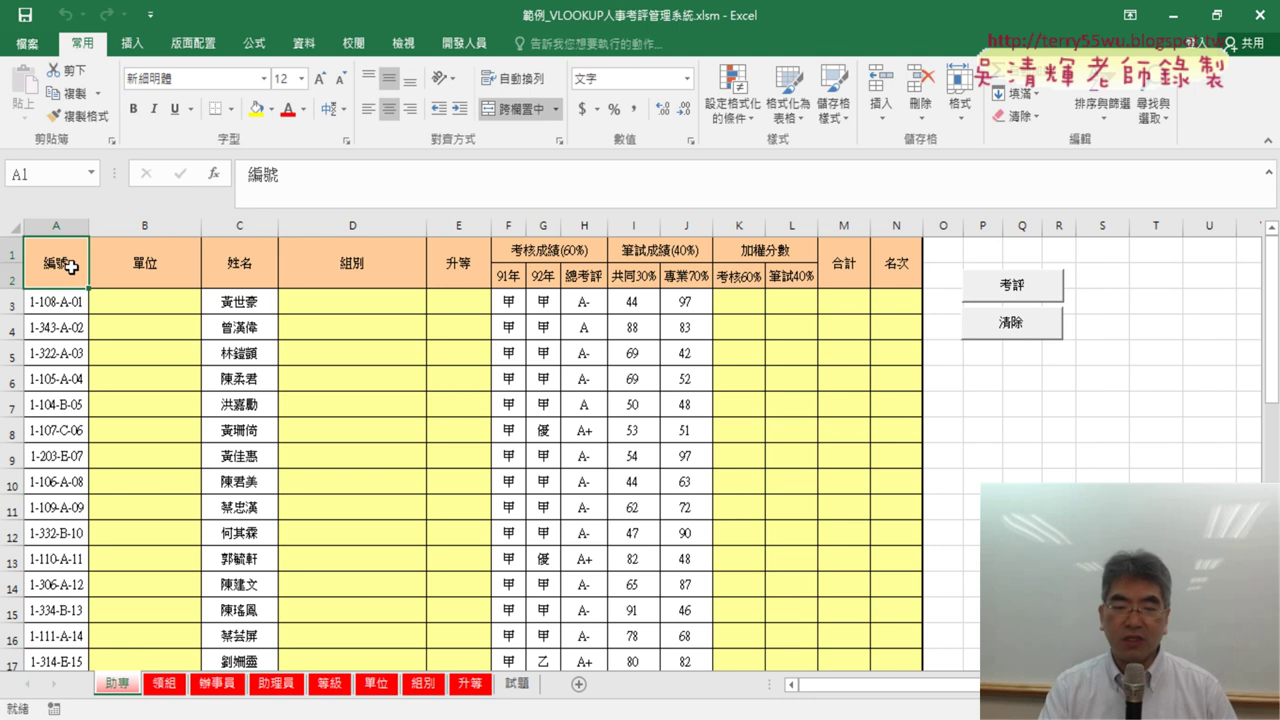
{"action": "key", "text": "Down"}
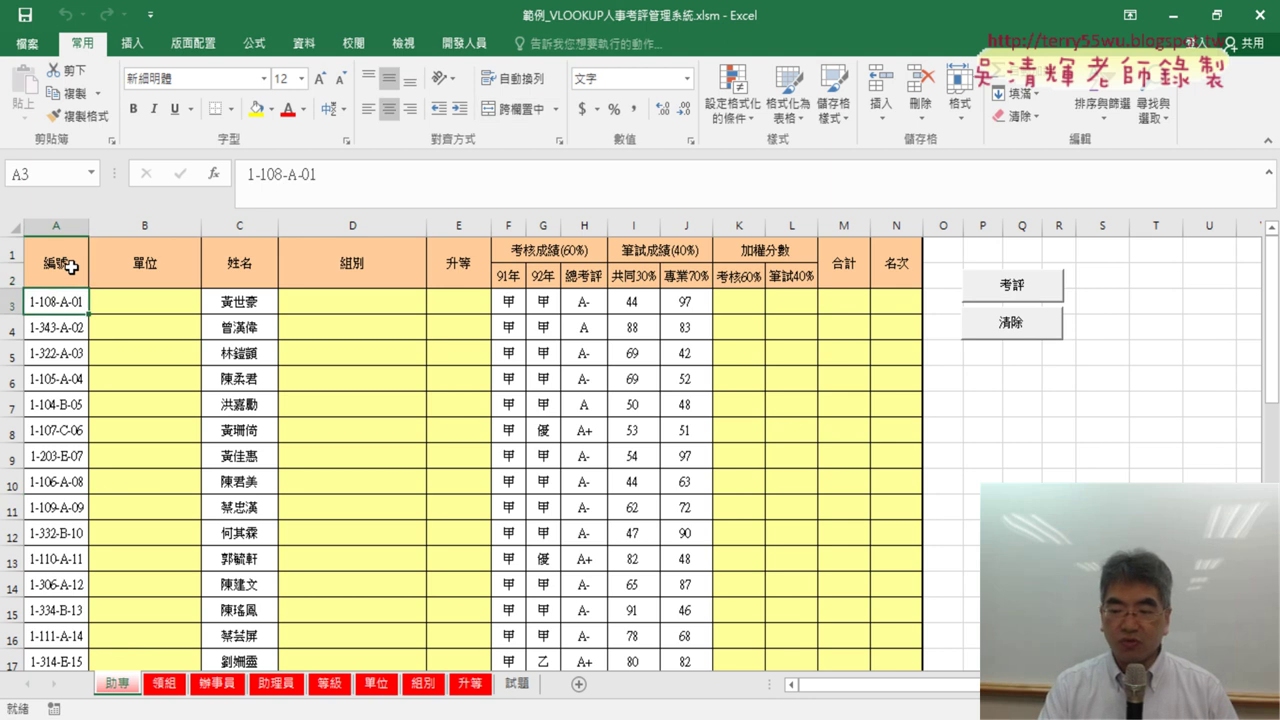
{"action": "key", "text": "ctrl+Down"}
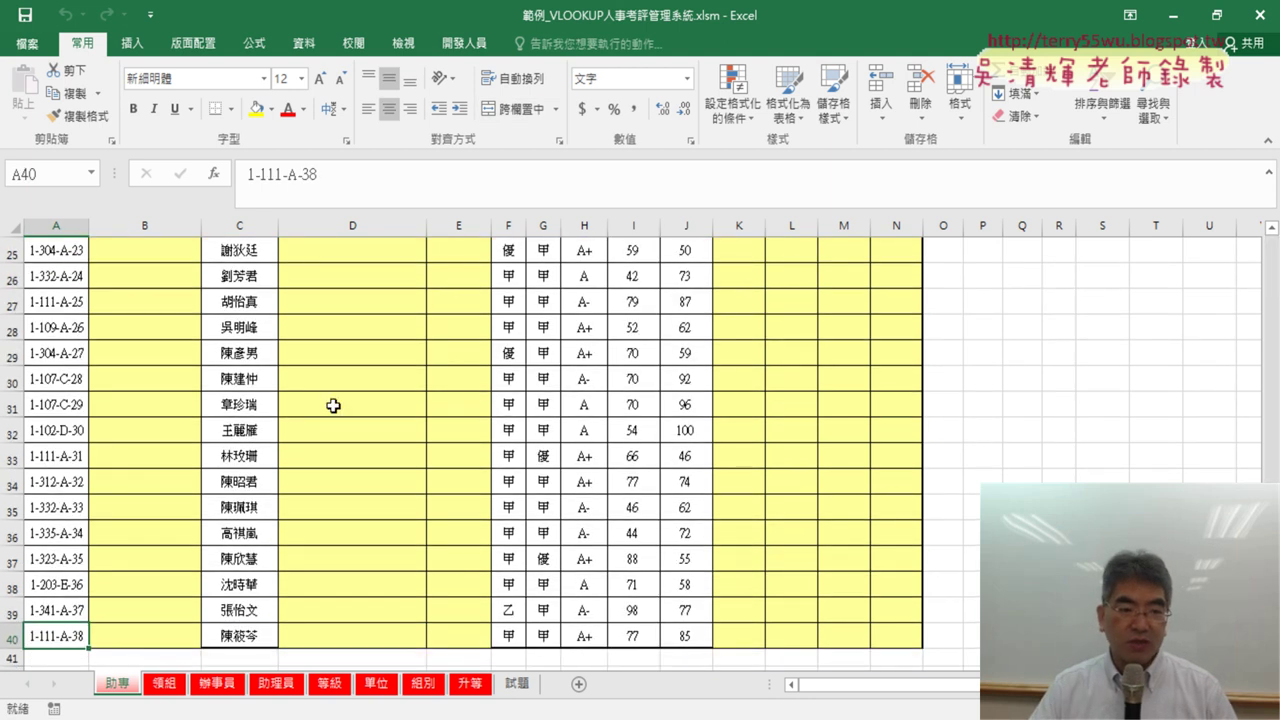
- Check the last employee rows on 領組 and 辦事員, then return to the top of 助專
{"action": "left_click", "coordinate": [166, 684]}
{"action": "left_click", "coordinate": [60, 508]}
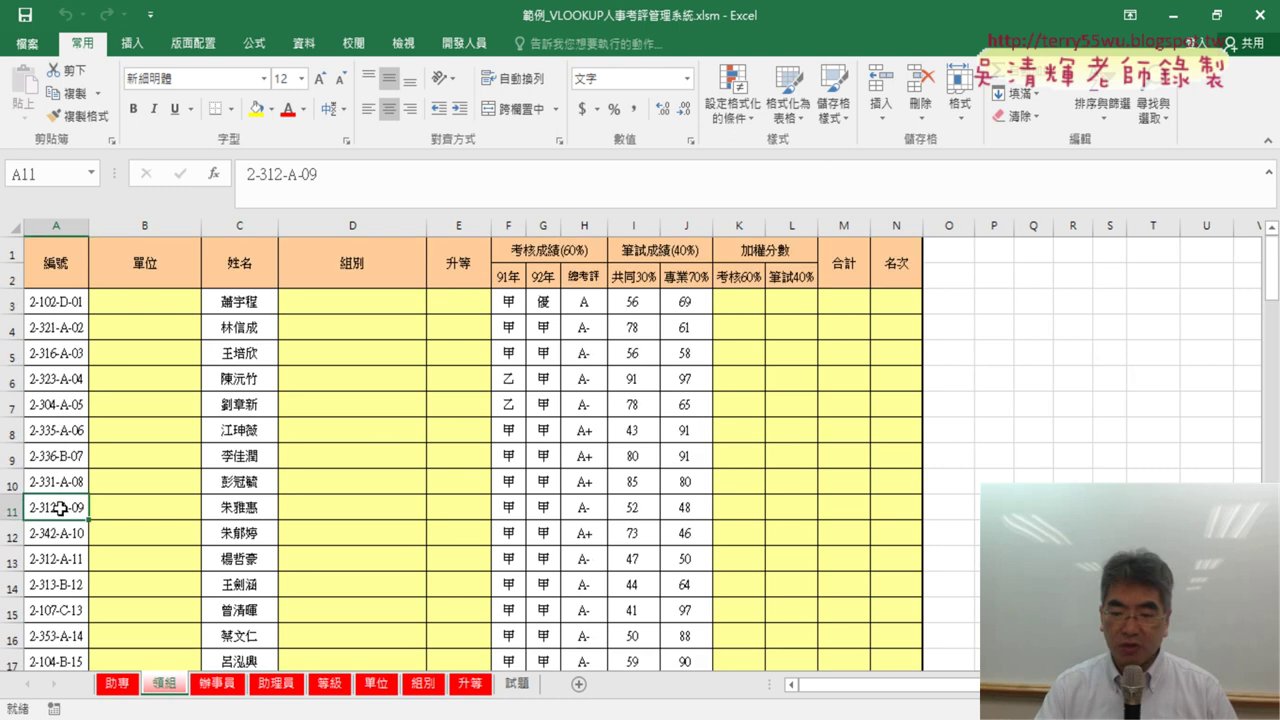
{"action": "key", "text": "ctrl+Down"}
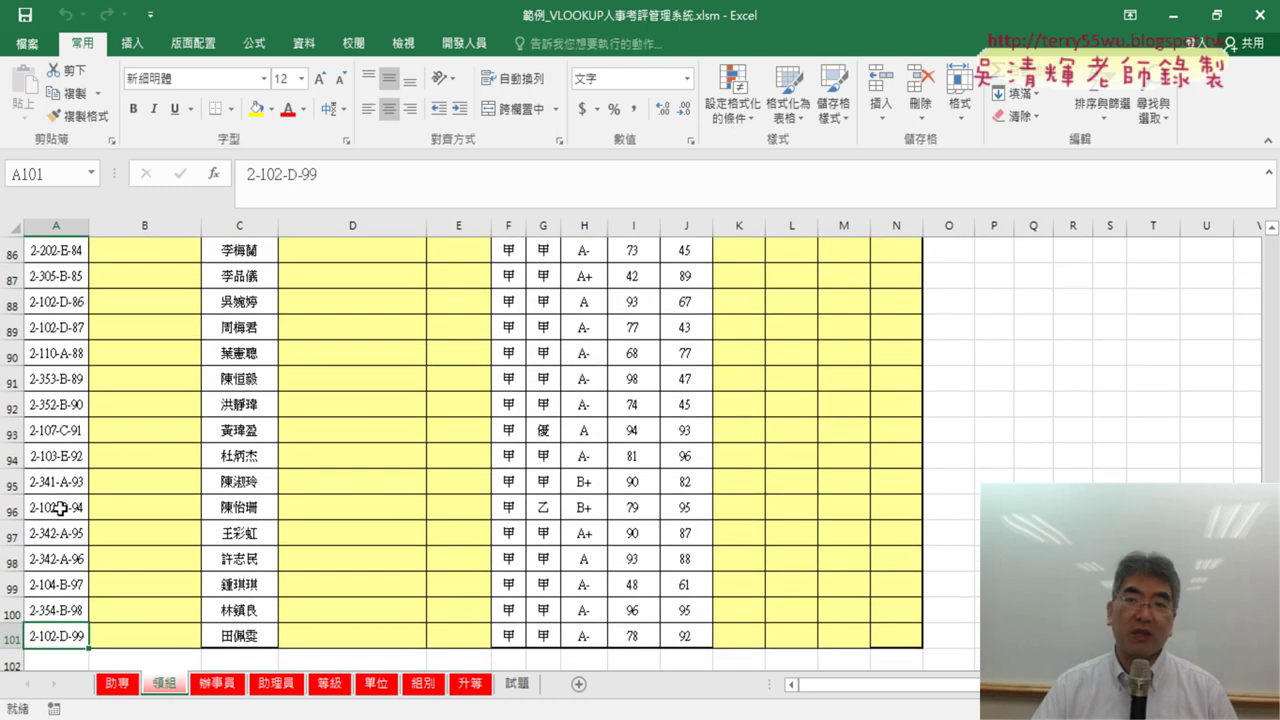
{"action": "left_click", "coordinate": [229, 690]}
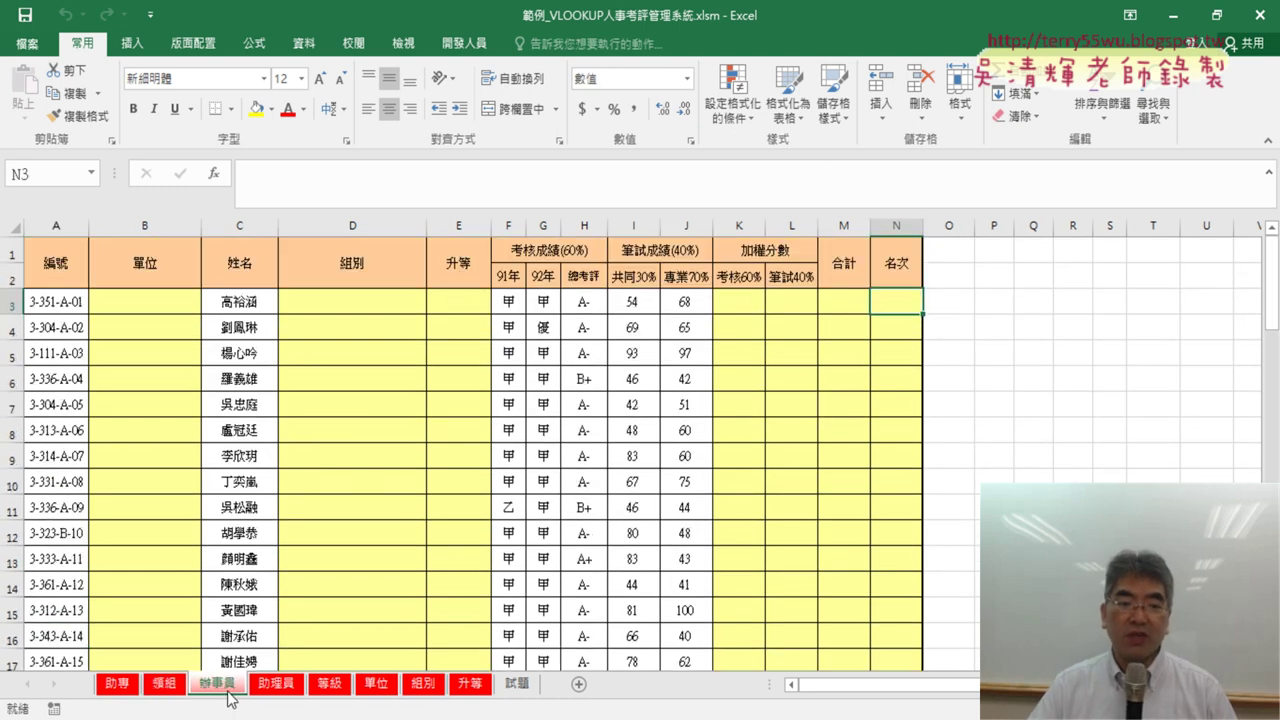
{"action": "left_click", "coordinate": [62, 584]}
{"action": "key", "text": "ctrl+Down"}
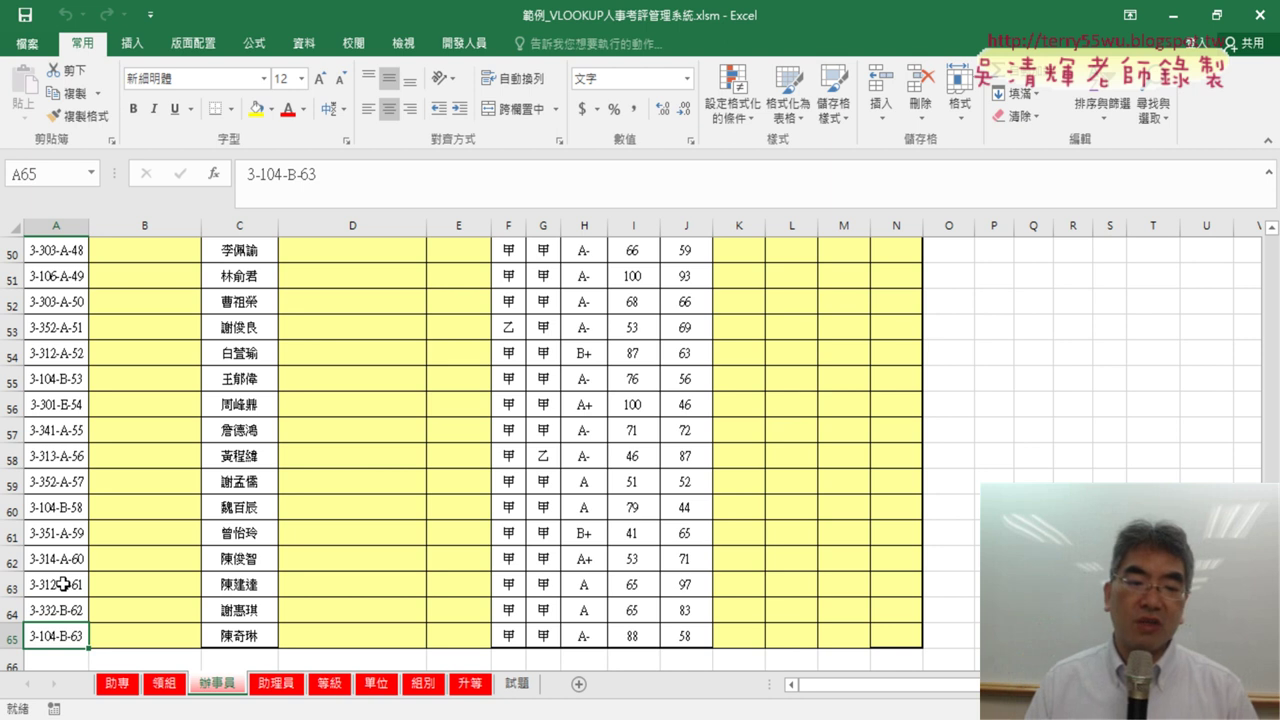
{"action": "left_click", "coordinate": [116, 686]}
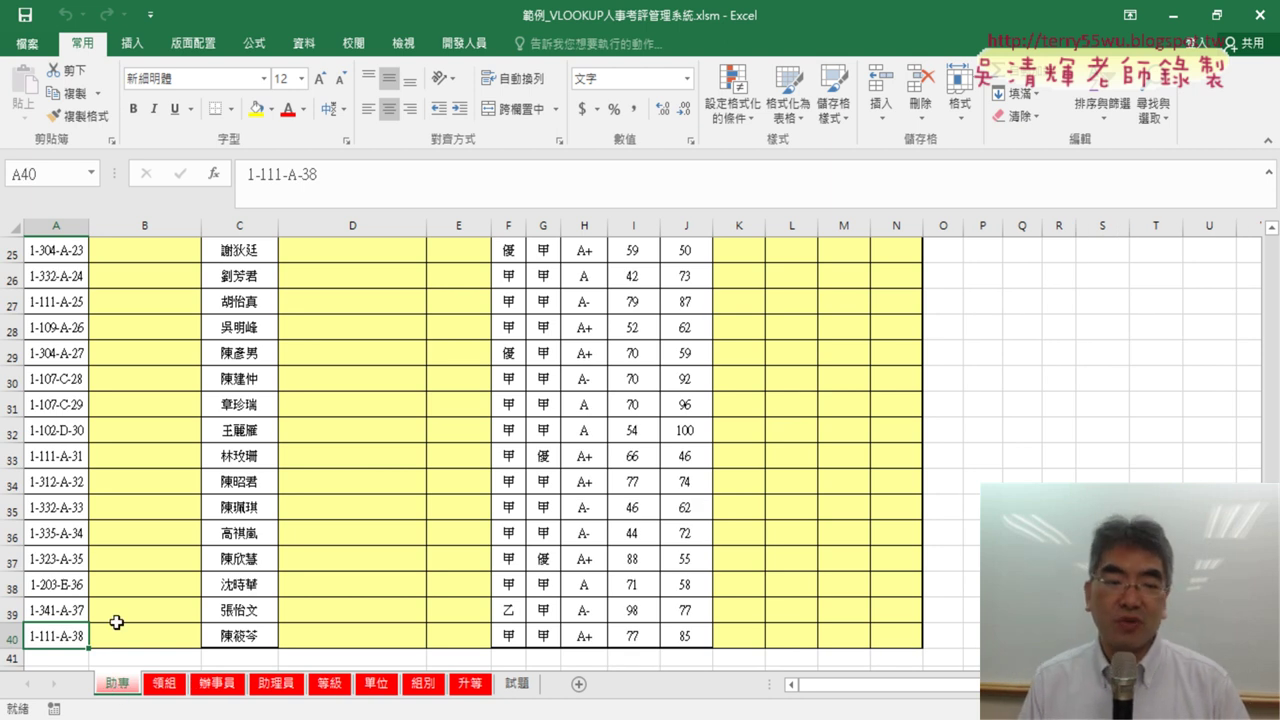
{"action": "key", "text": "ctrl+Home"}
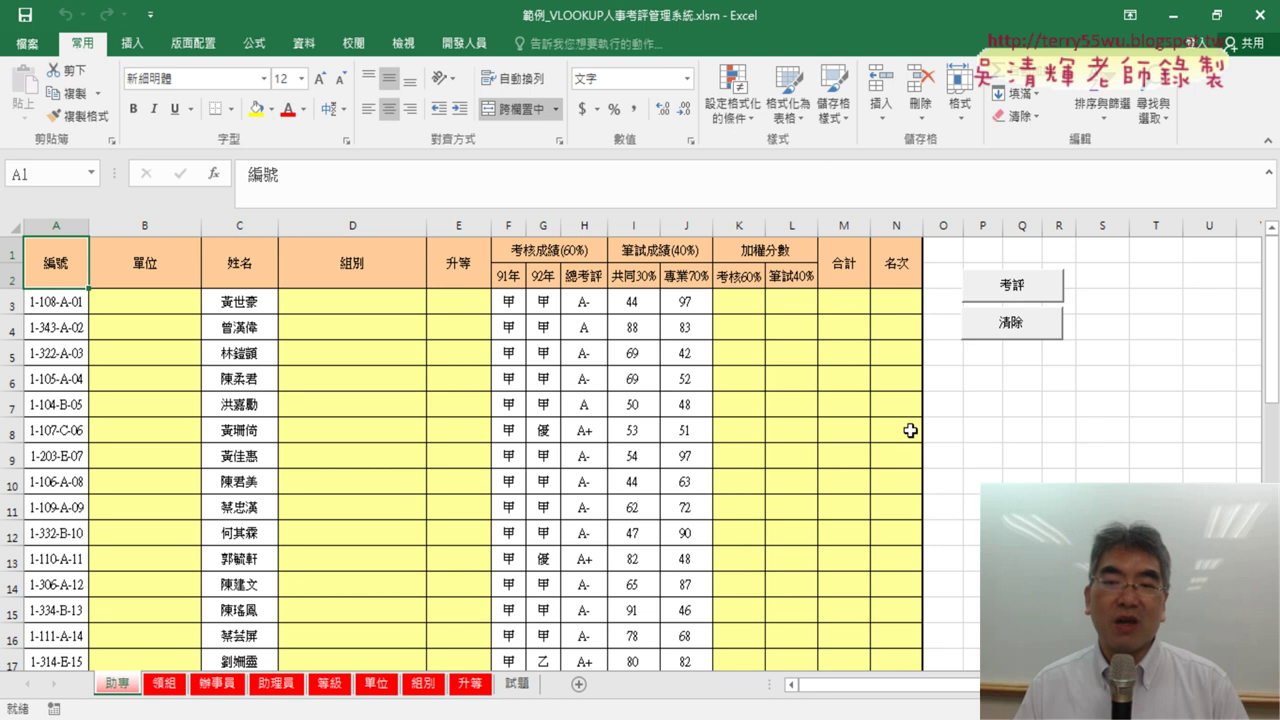
- Cycle once more through 領組, 辦事員 and 助理員 and come back to 助專
{"action": "left_click", "coordinate": [176, 688]}
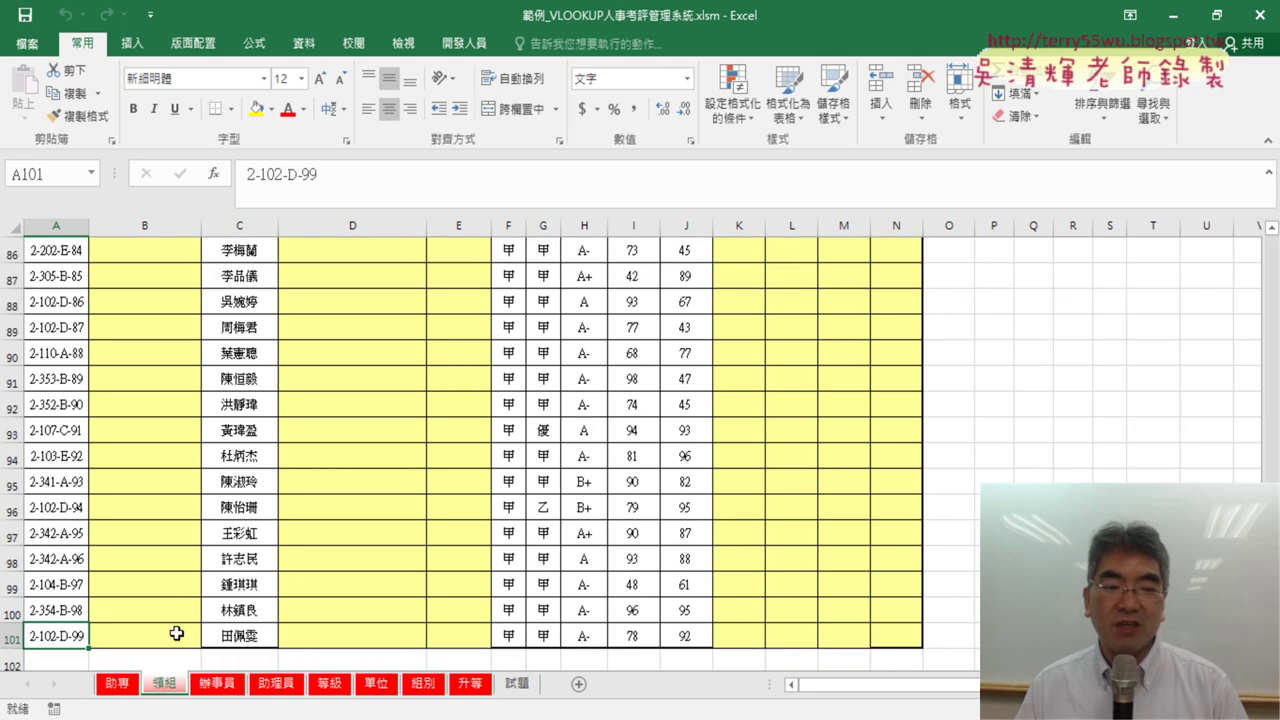
{"action": "left_click", "coordinate": [222, 690]}
{"action": "left_click", "coordinate": [298, 688]}
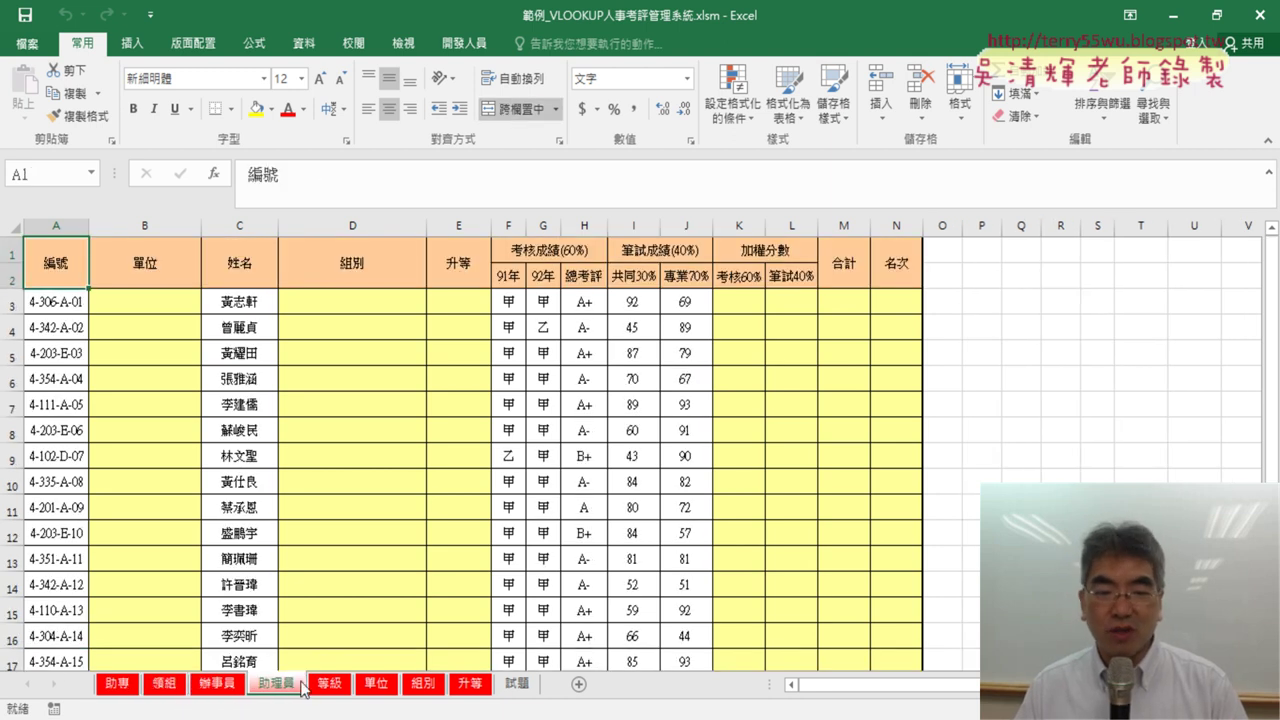
{"action": "left_click", "coordinate": [108, 688]}
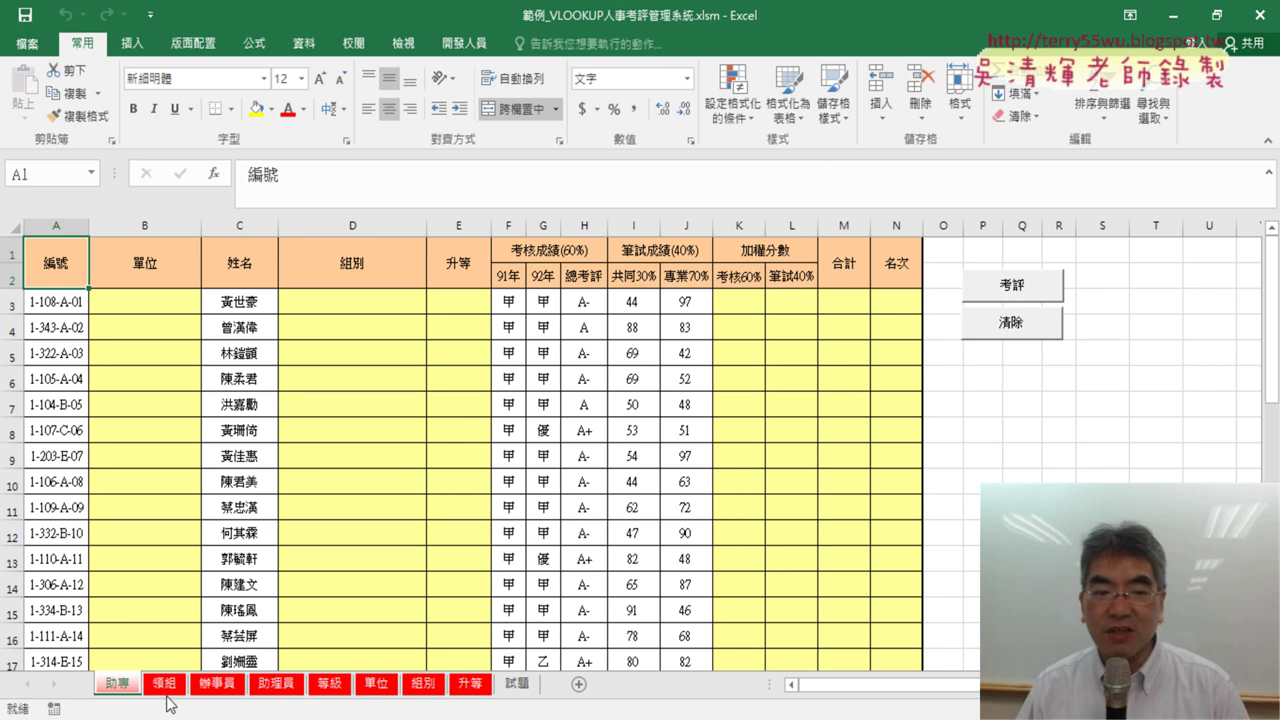
- Run the 考評 evaluation and clear the result columns several times
{"action": "left_click", "coordinate": [1030, 295]}
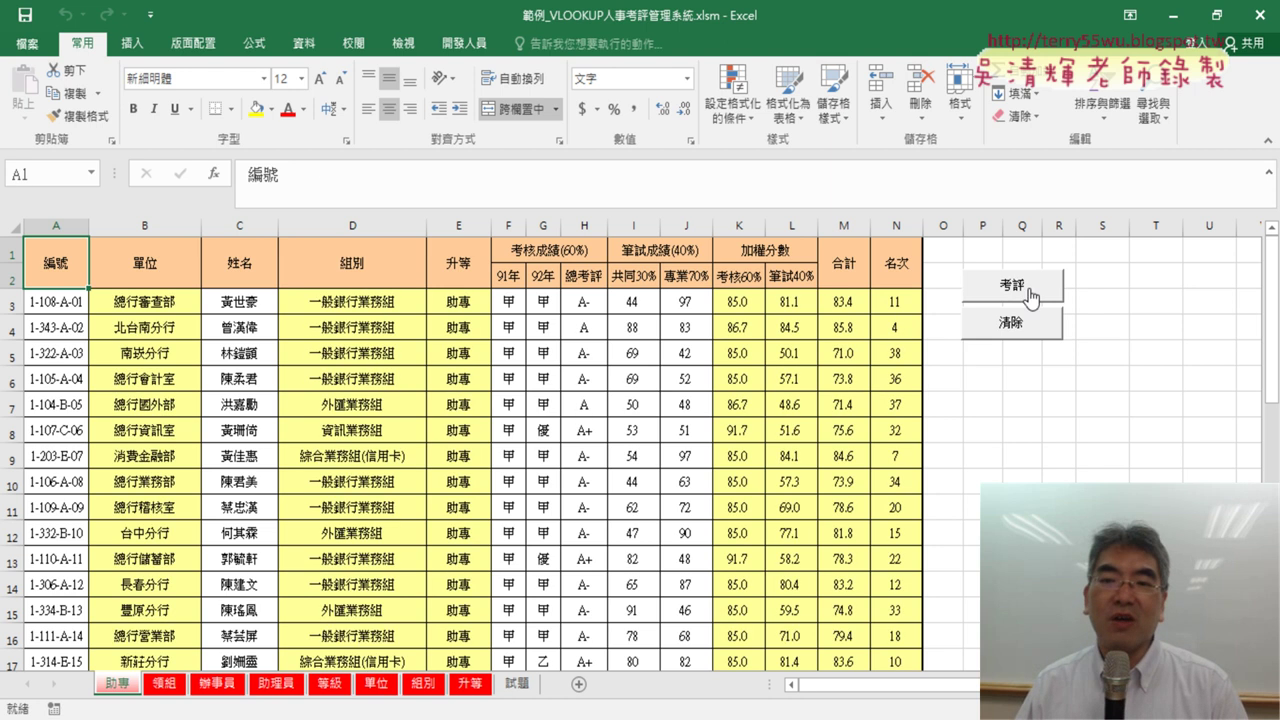
{"action": "left_click", "coordinate": [1026, 330]}
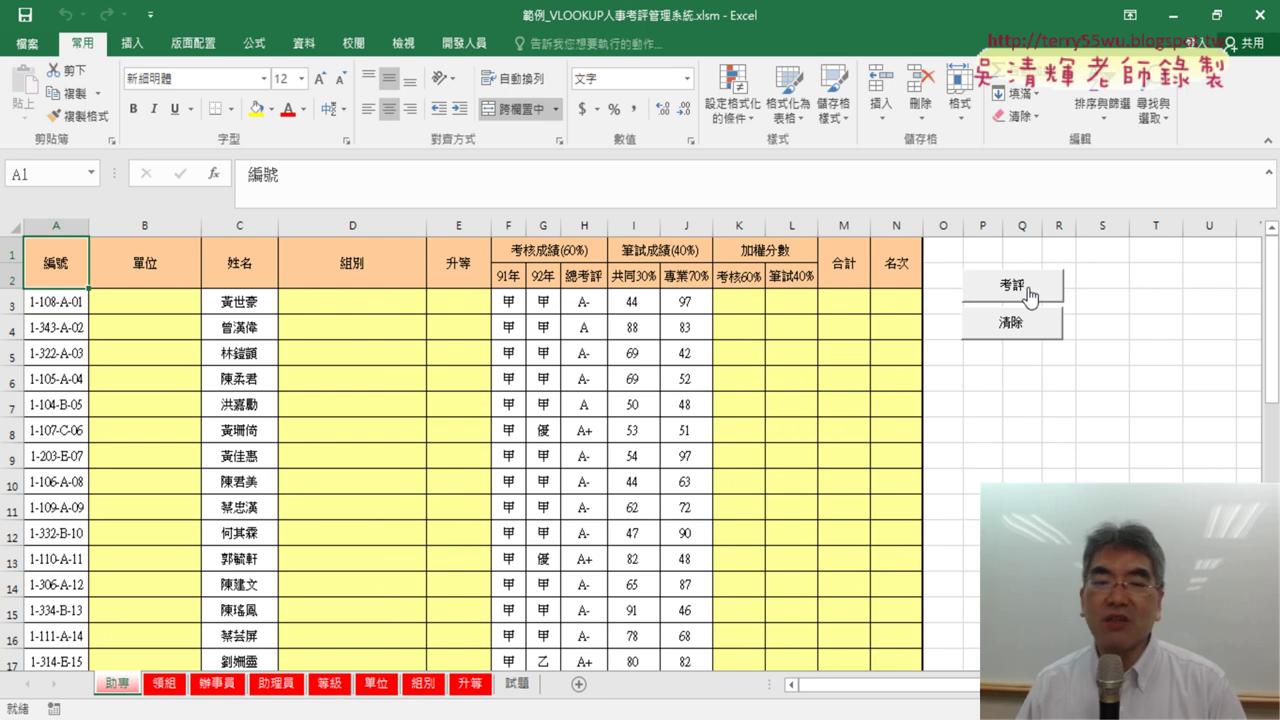
{"action": "left_click", "coordinate": [1016, 290]}
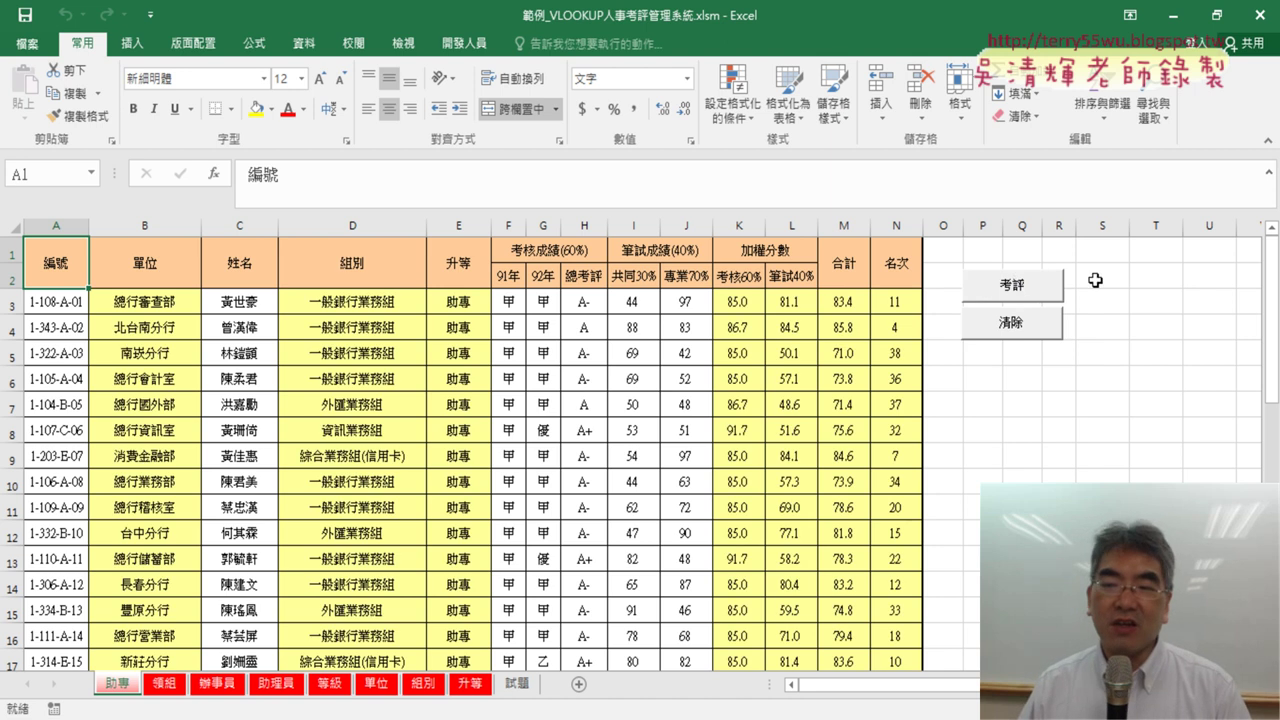
{"action": "left_click", "coordinate": [1015, 339]}
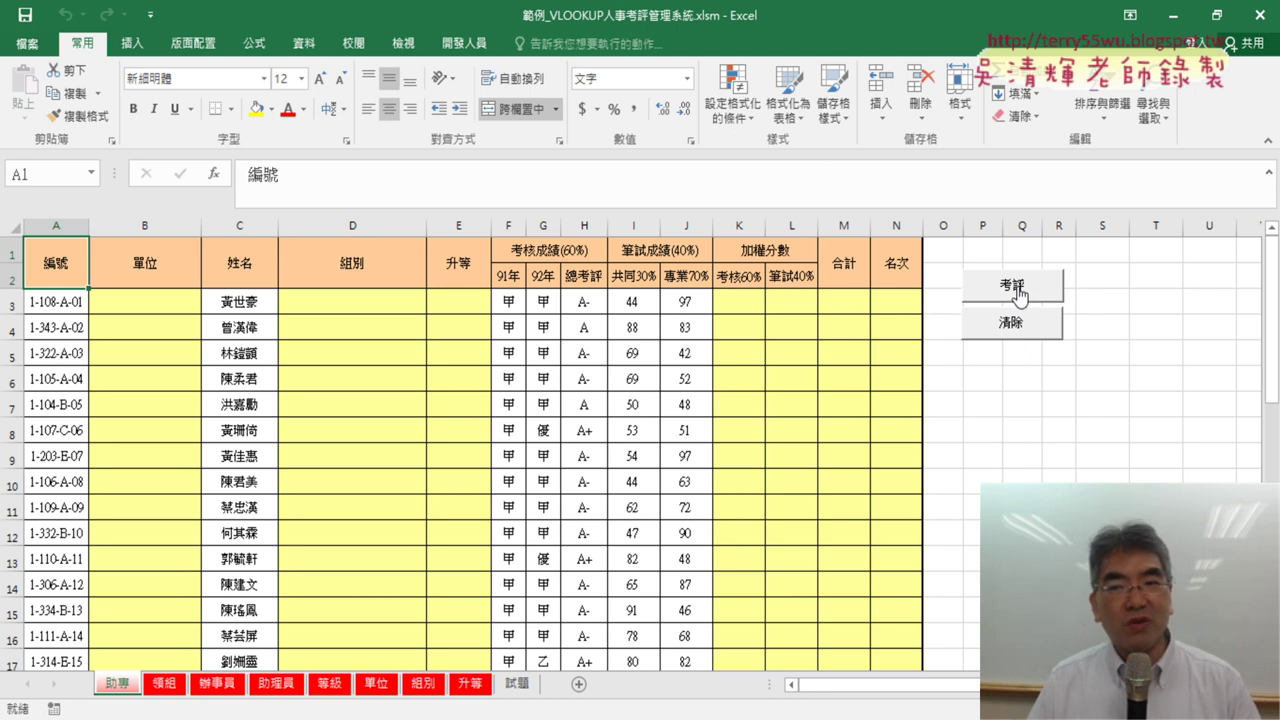
{"action": "left_click", "coordinate": [1018, 288]}
{"action": "left_click", "coordinate": [1013, 333]}
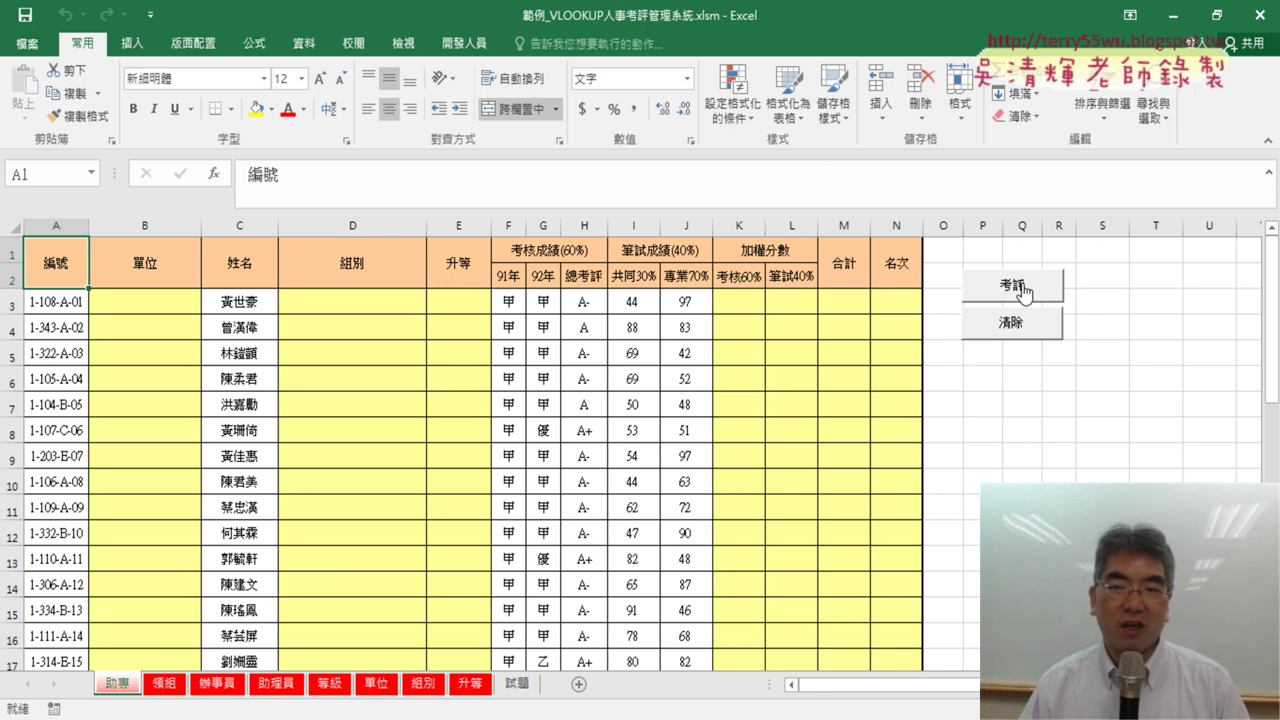
{"action": "left_click", "coordinate": [1020, 288]}
{"action": "left_click", "coordinate": [1030, 321]}
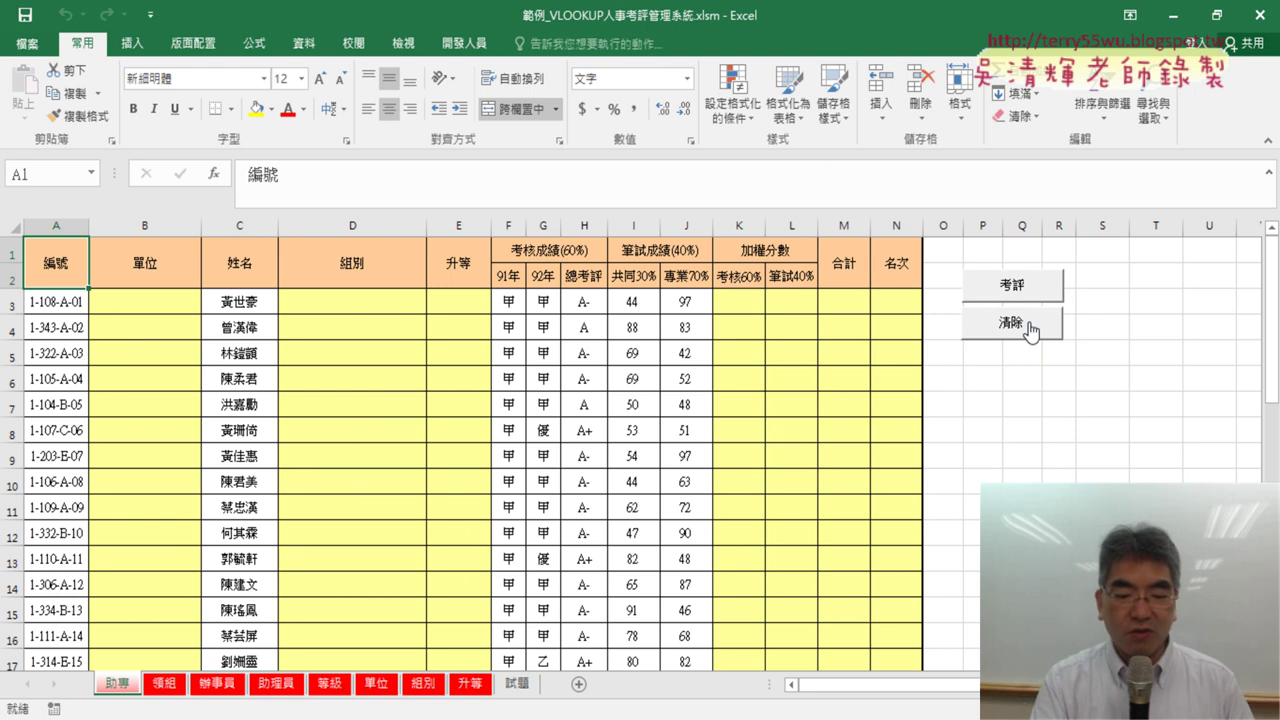
{"action": "left_click_drag", "start_coordinate": [1003, 366], "coordinate": [1030, 362]}
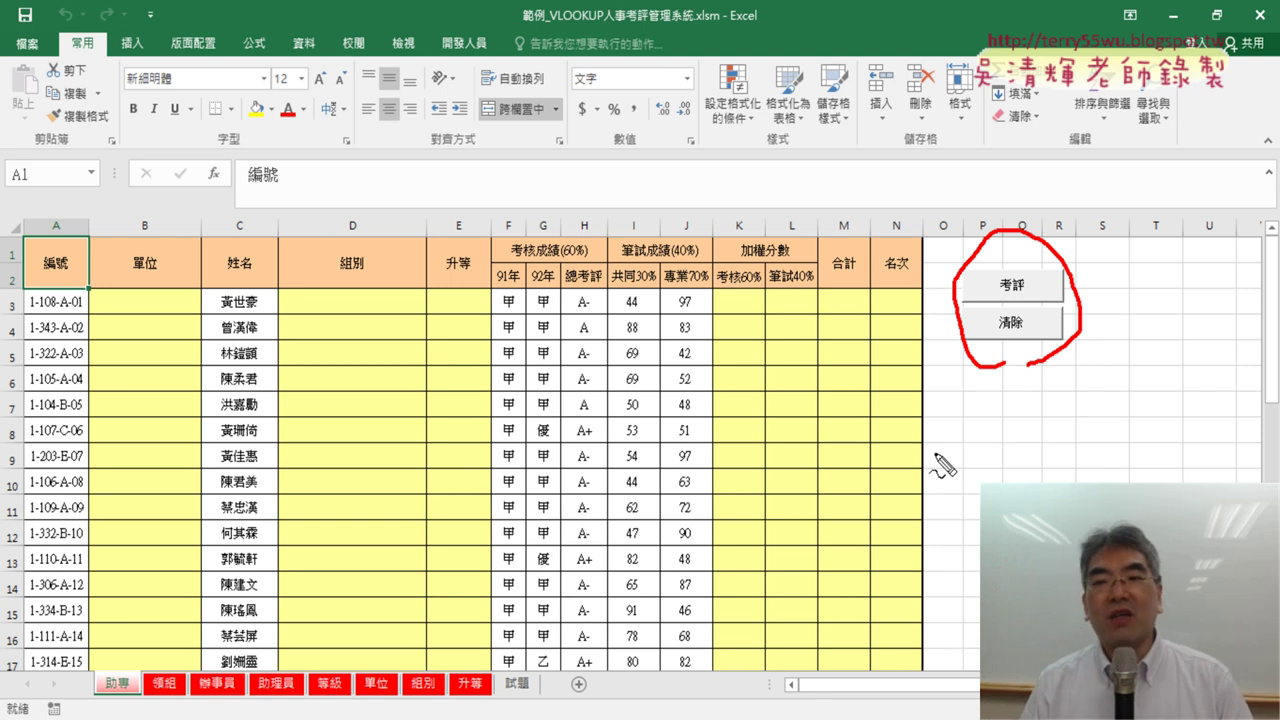
- Leave the pen overlay, check the first employee's empty row-3 result cells, and select B3
{"action": "key", "text": "Escape"}
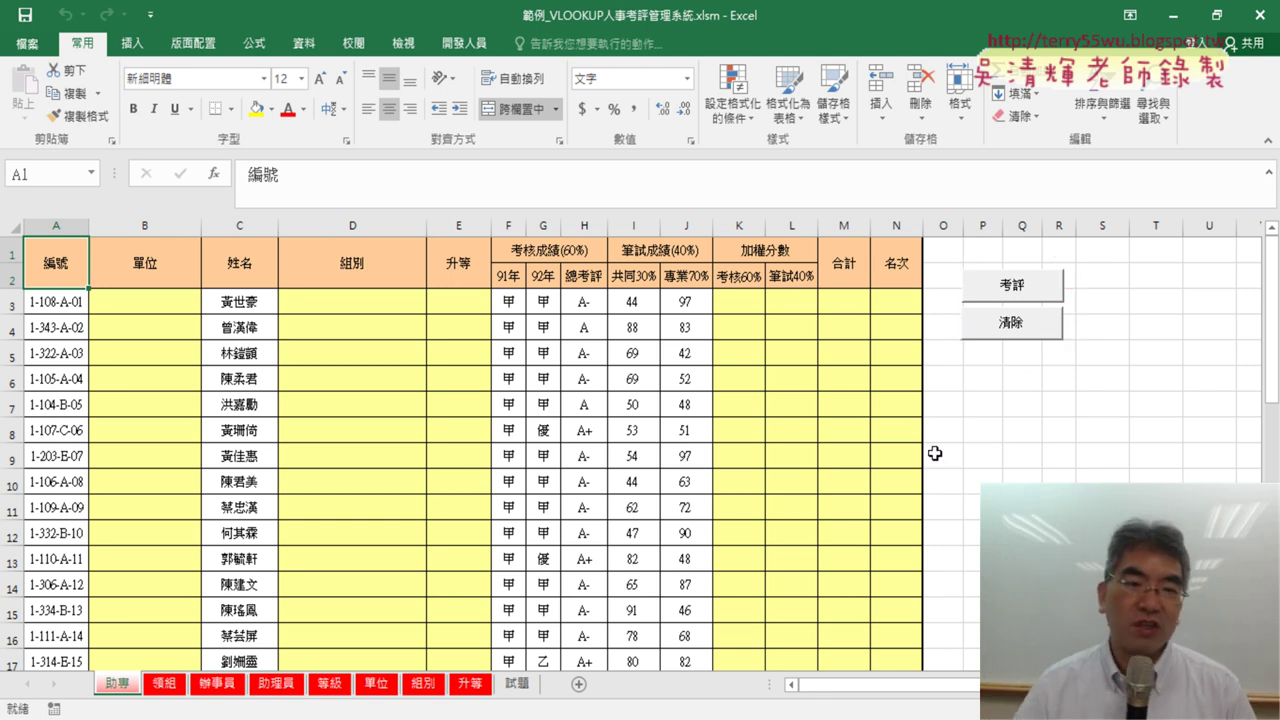
{"action": "left_click", "coordinate": [126, 300]}
{"action": "left_click", "coordinate": [240, 300]}
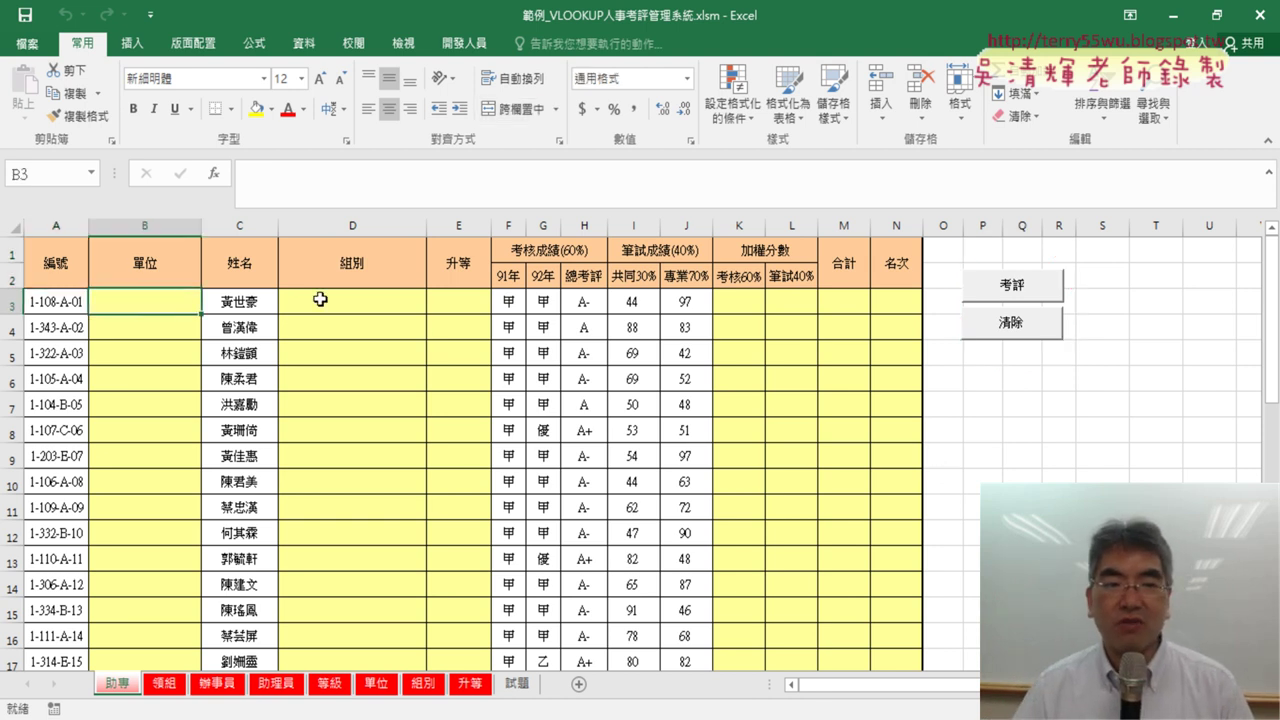
{"action": "left_click", "coordinate": [350, 300]}
{"action": "left_click", "coordinate": [470, 300]}
{"action": "left_click", "coordinate": [724, 305]}
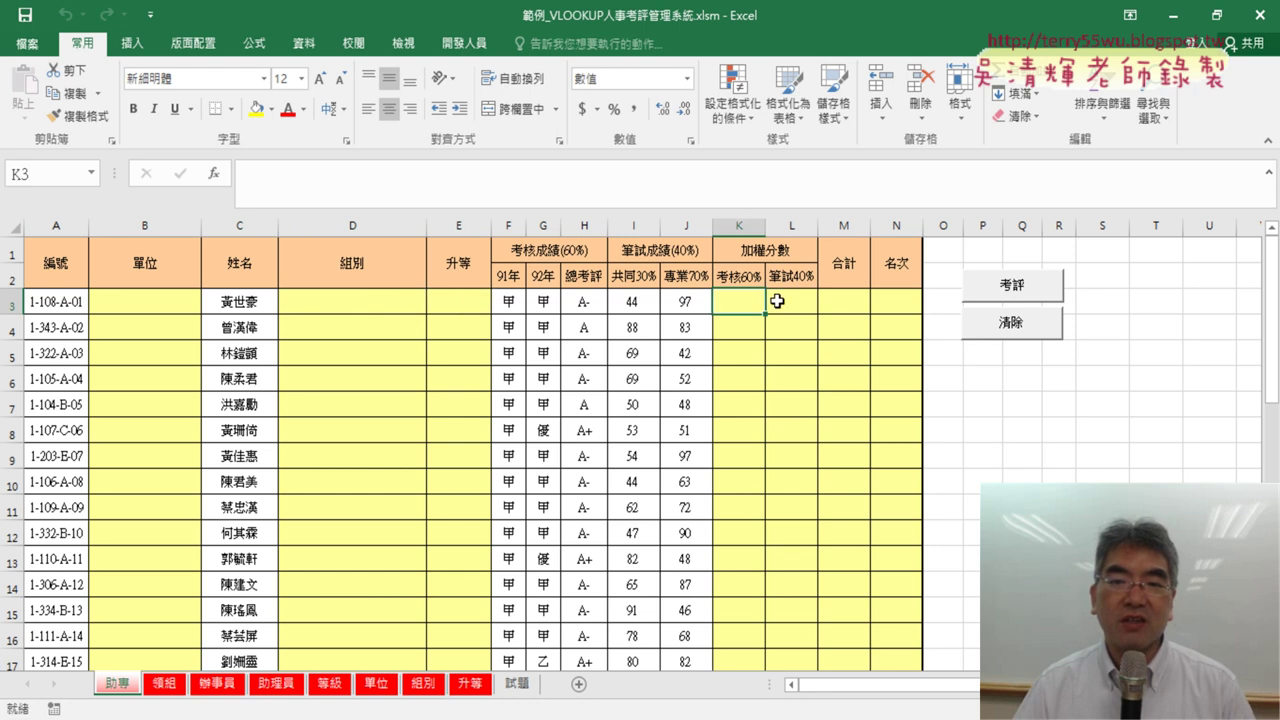
{"action": "left_click", "coordinate": [790, 301]}
{"action": "left_click", "coordinate": [843, 300]}
{"action": "left_click", "coordinate": [893, 295]}
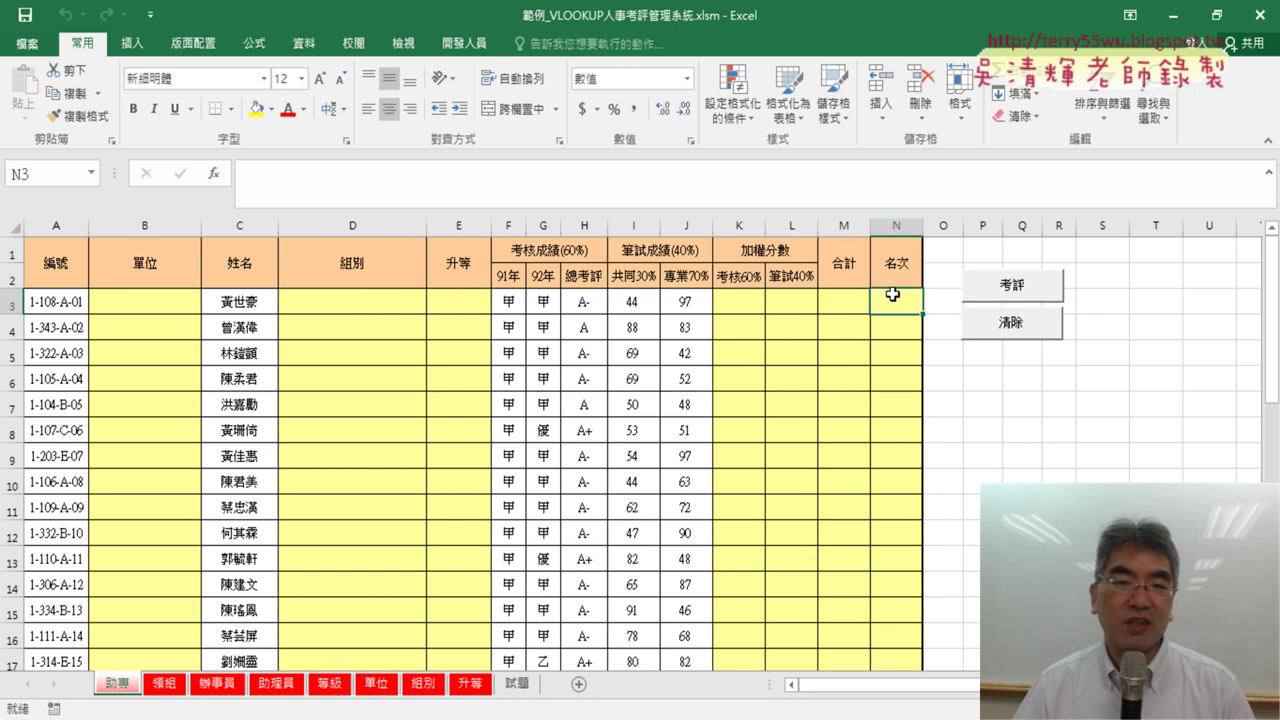
{"action": "left_click", "coordinate": [36, 303]}
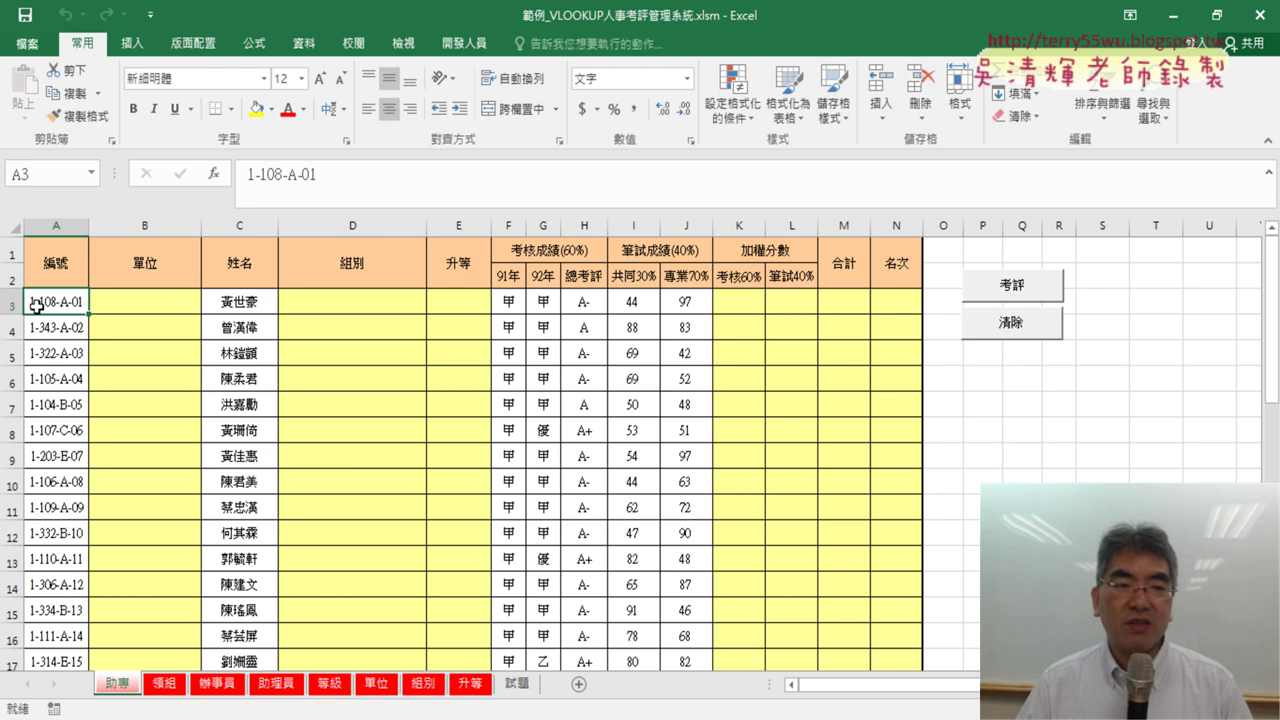
{"action": "left_click", "coordinate": [158, 299]}
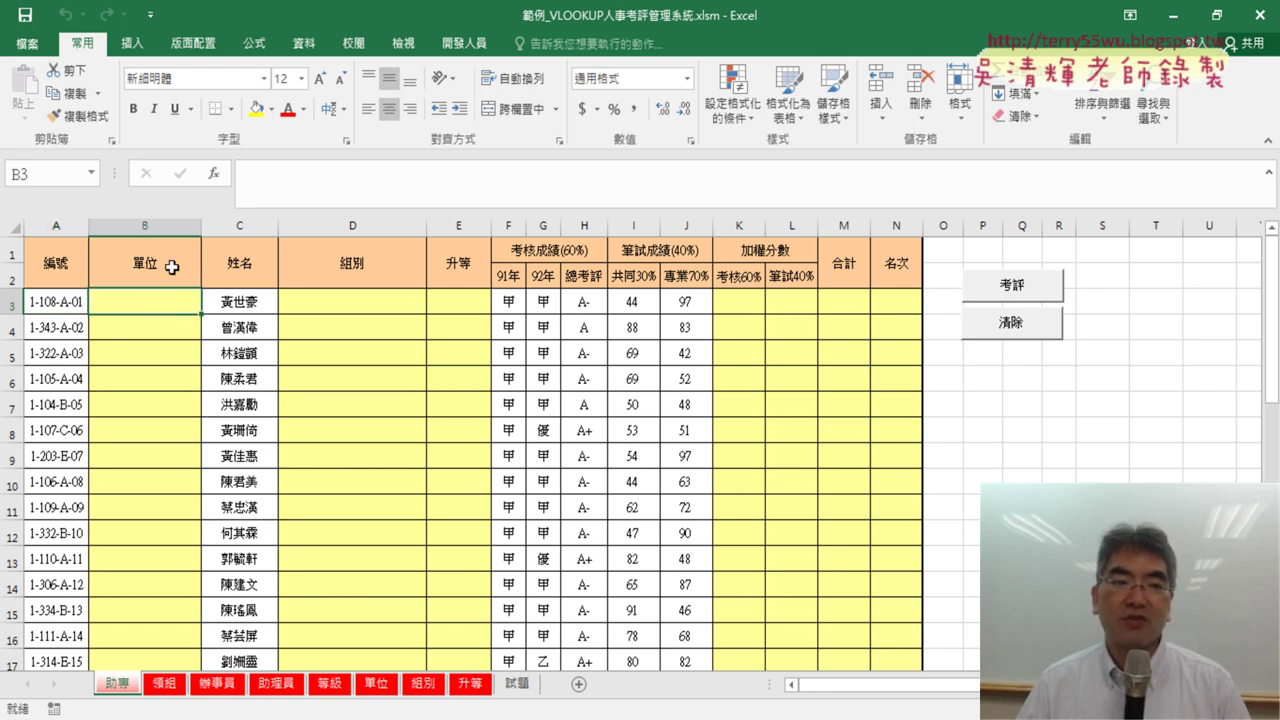
- Collapse the formula bar and start a MID function from the 文字 category in B3
{"action": "left_click_drag", "start_coordinate": [702, 210], "coordinate": [702, 188]}
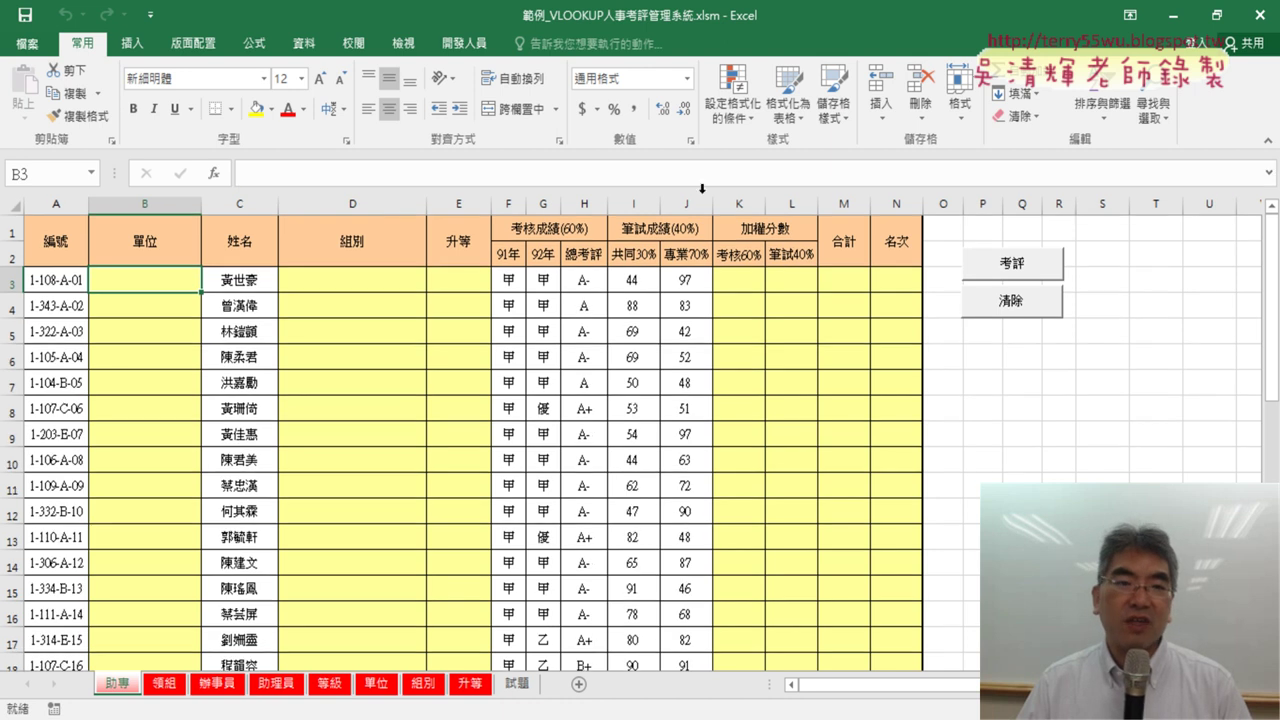
{"action": "left_click", "coordinate": [214, 174]}
{"action": "left_click", "coordinate": [825, 262]}
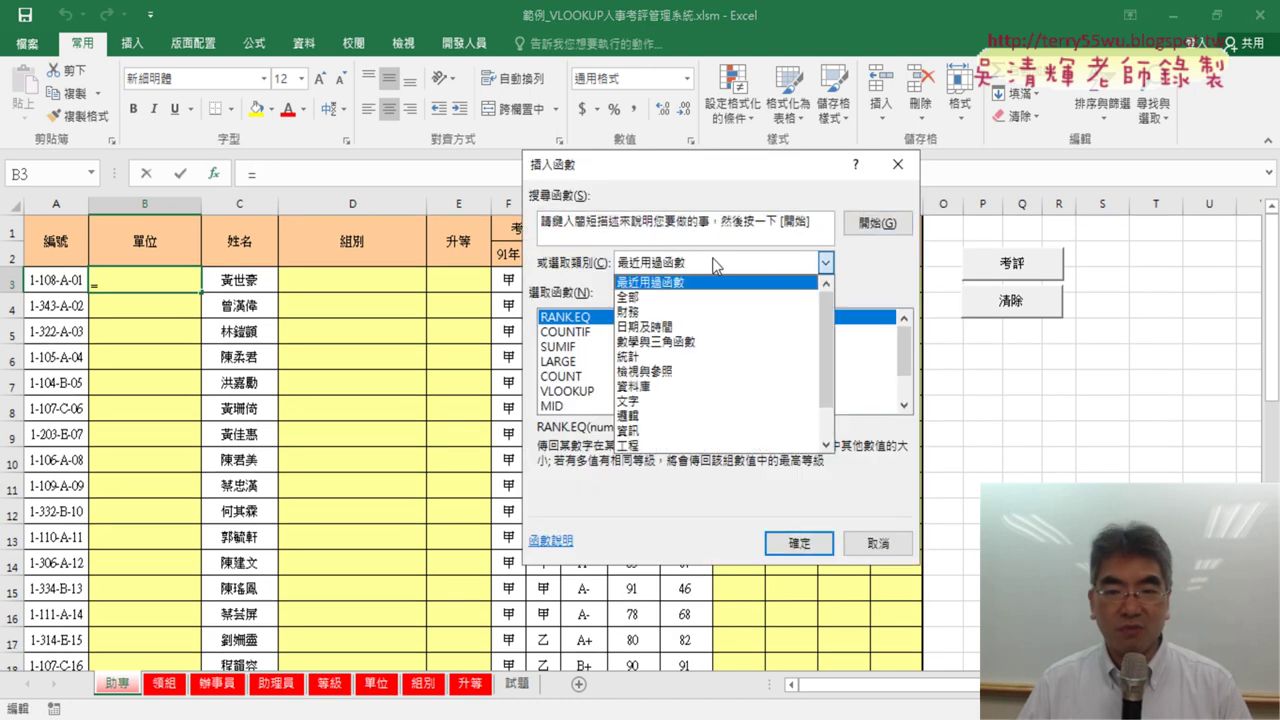
{"action": "left_click", "coordinate": [707, 403]}
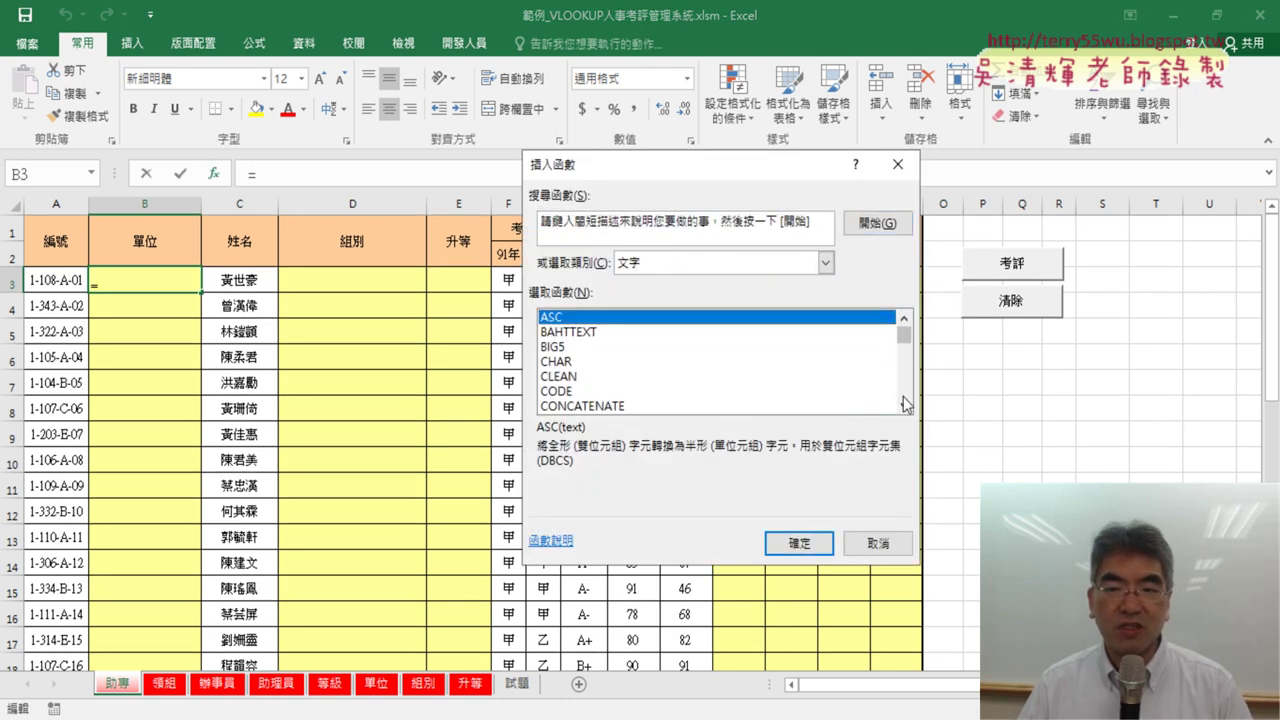
{"action": "left_click", "coordinate": [904, 404]}
{"action": "left_click", "coordinate": [904, 404]}
{"action": "left_click", "coordinate": [904, 404]}
{"action": "left_click", "coordinate": [904, 404]}
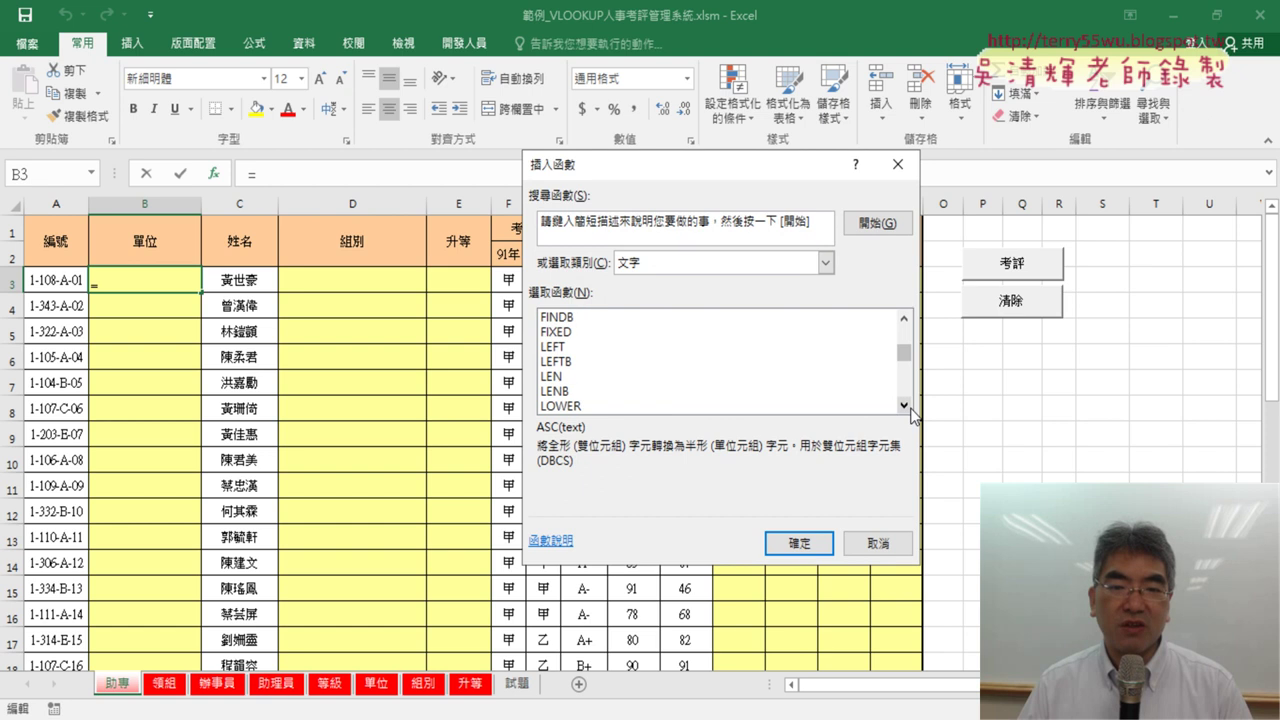
{"action": "left_click", "coordinate": [902, 406]}
{"action": "double_click", "coordinate": [622, 376]}
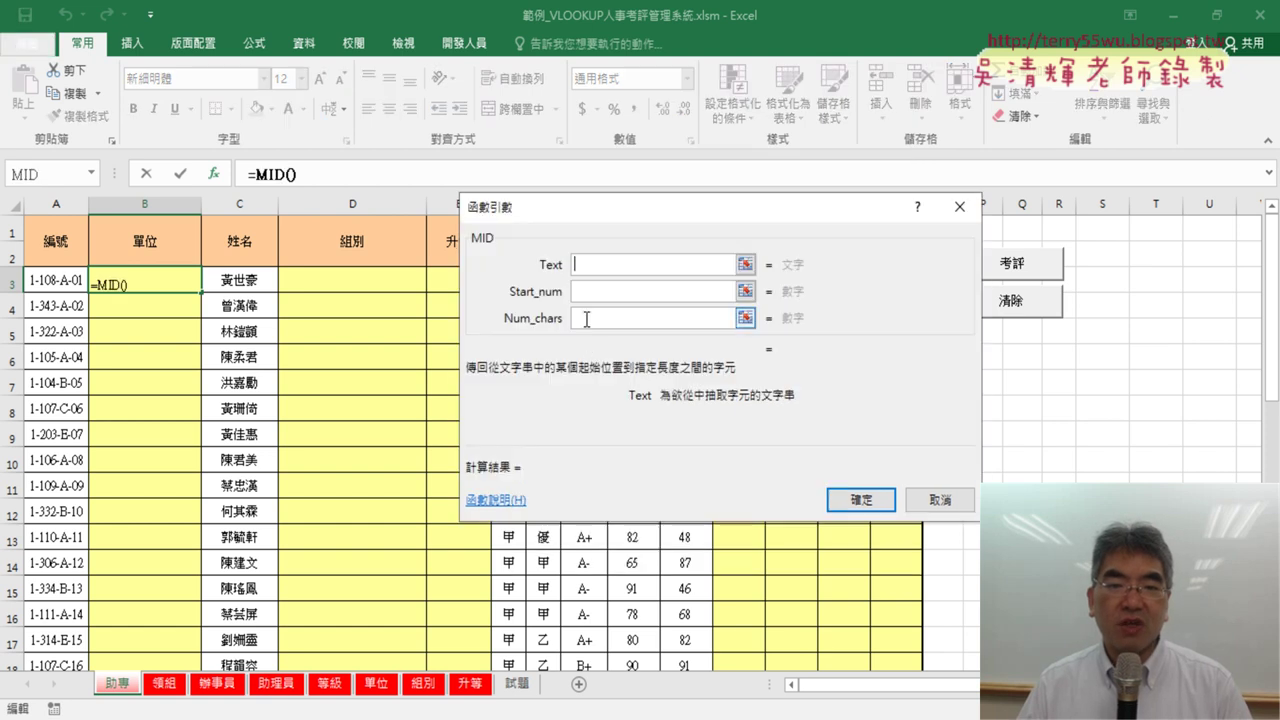
- Set MID's Text to A3, Start_num 3 and Num_chars 3 so B3 shows 108
{"action": "left_click", "coordinate": [36, 283]}
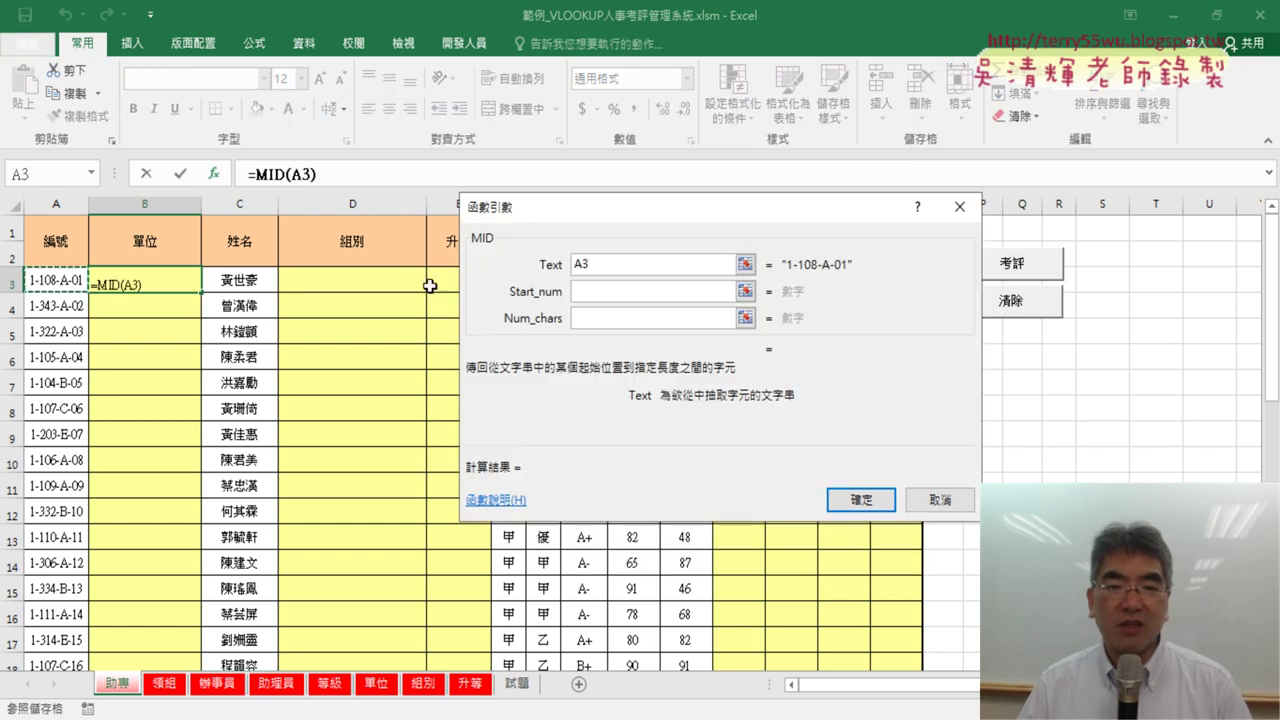
{"action": "left_click", "coordinate": [578, 291]}
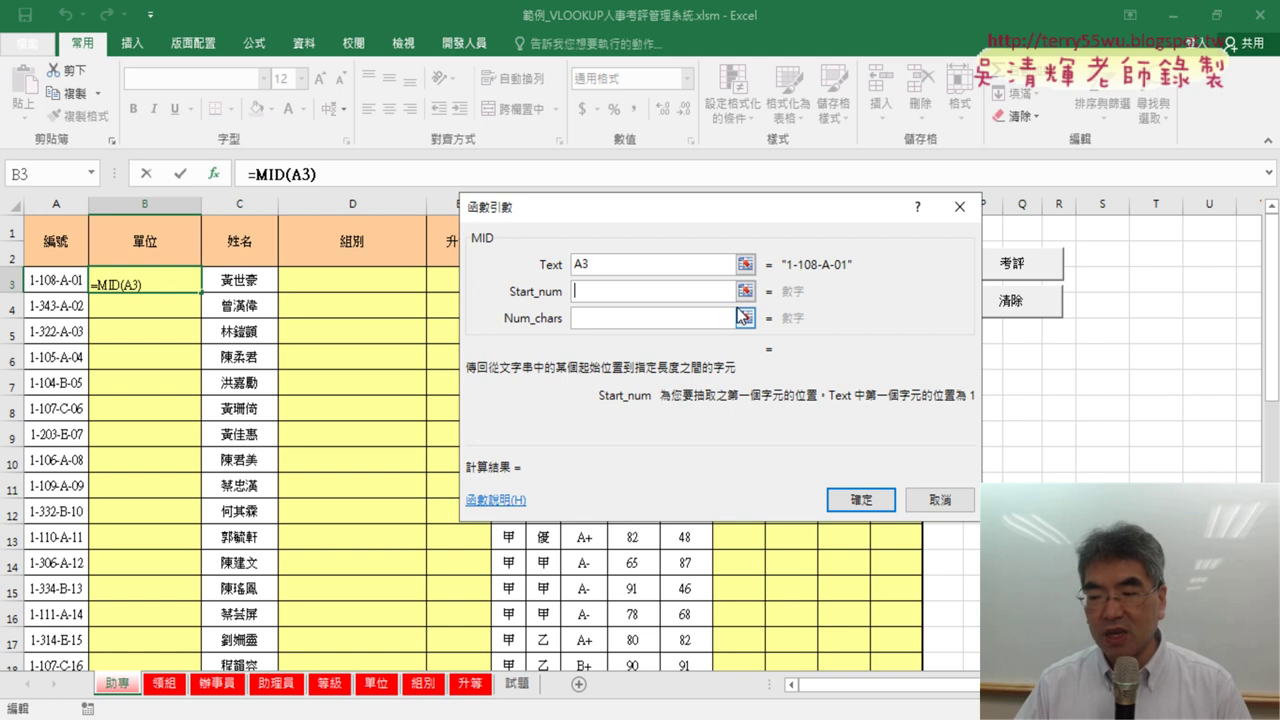
{"action": "type", "text": "3"}
{"action": "key", "text": "Tab"}
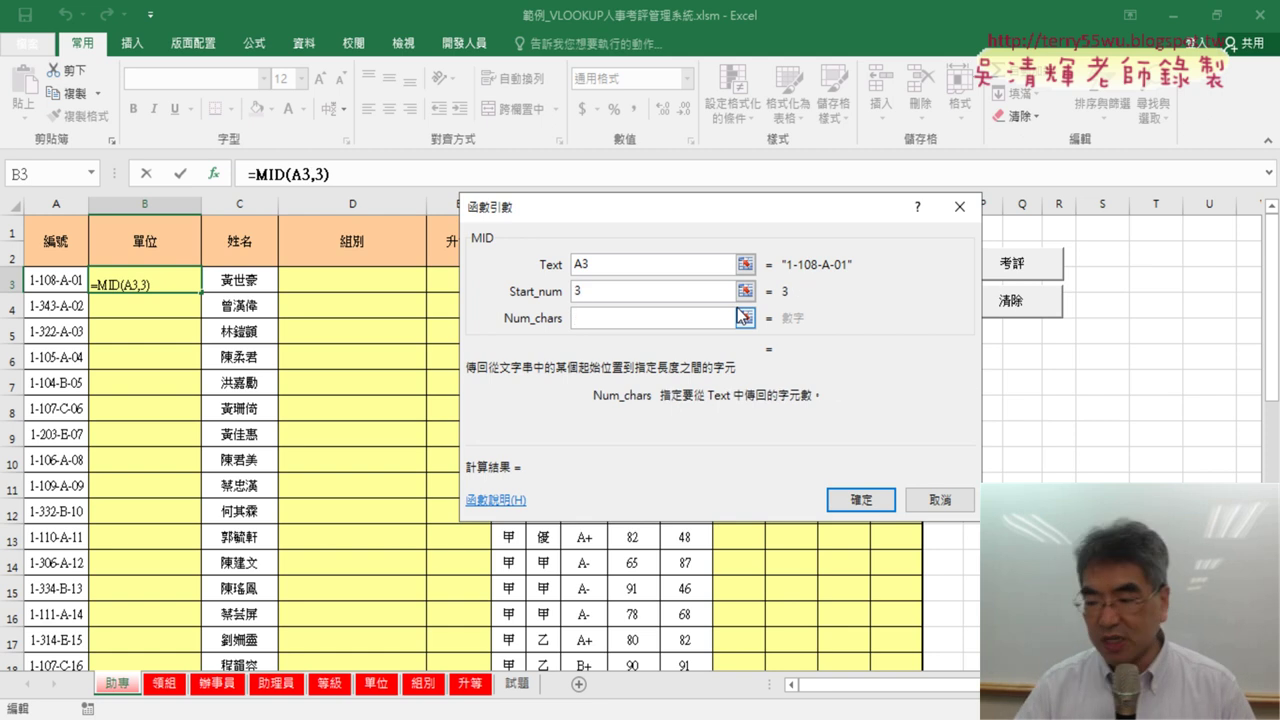
{"action": "type", "text": "3"}
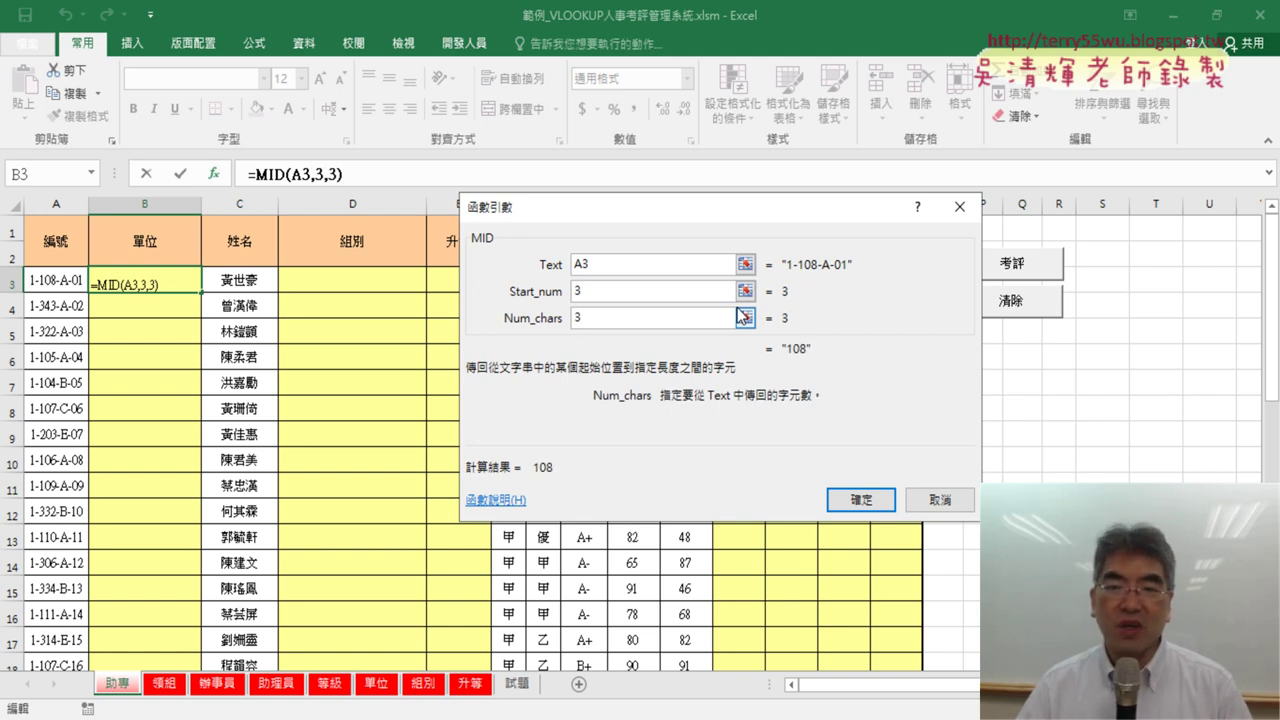
{"action": "left_click", "coordinate": [861, 499]}
{"action": "left_click_drag", "start_coordinate": [349, 171], "coordinate": [258, 171]}
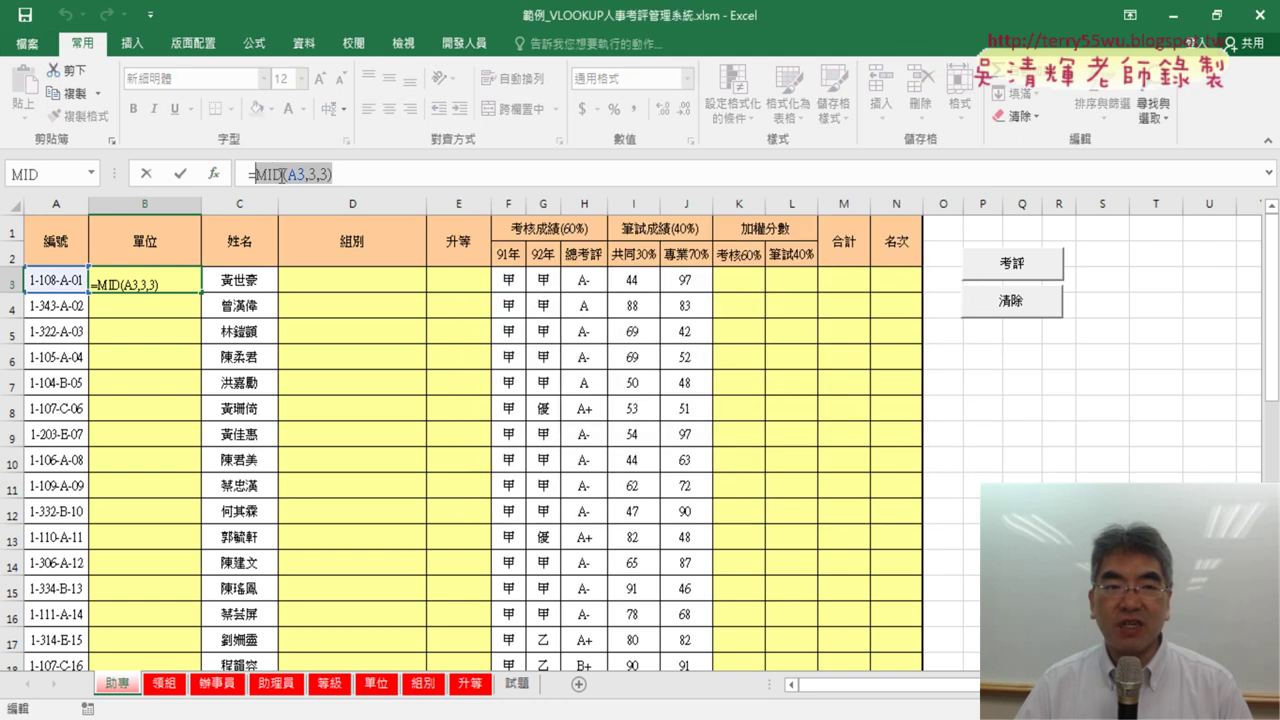
- Delete MID(A3,3,3) from B3's formula, leaving "=", then pick VLOOKUP from 檢視與參照
{"action": "right_click", "coordinate": [280, 174]}
{"action": "left_click", "coordinate": [320, 185]}
{"action": "left_click", "coordinate": [215, 174]}
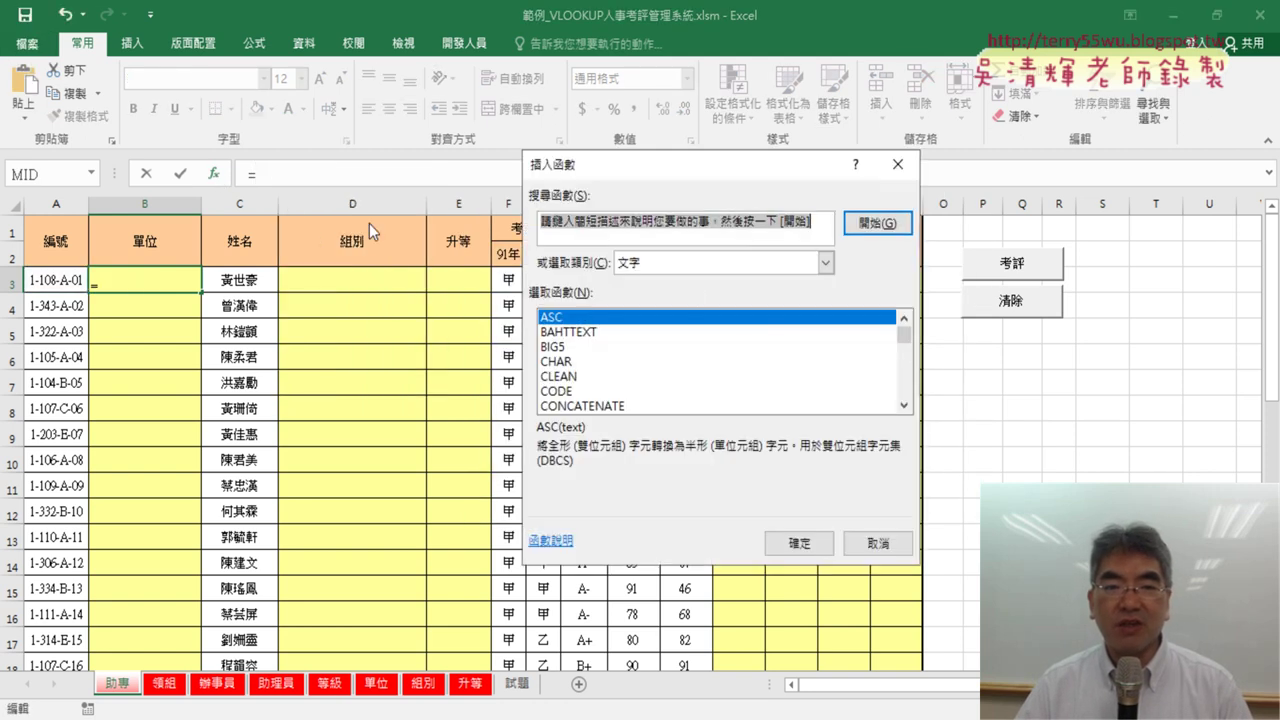
{"action": "left_click", "coordinate": [717, 265]}
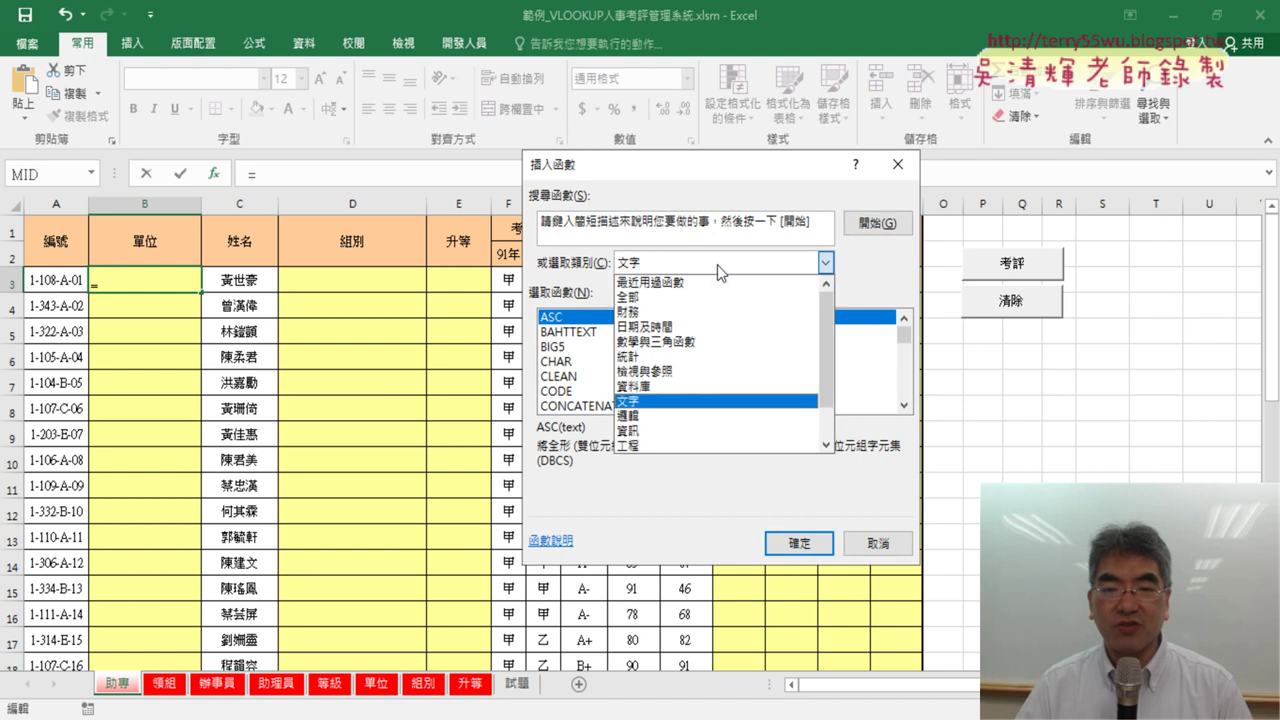
{"action": "left_click", "coordinate": [708, 376]}
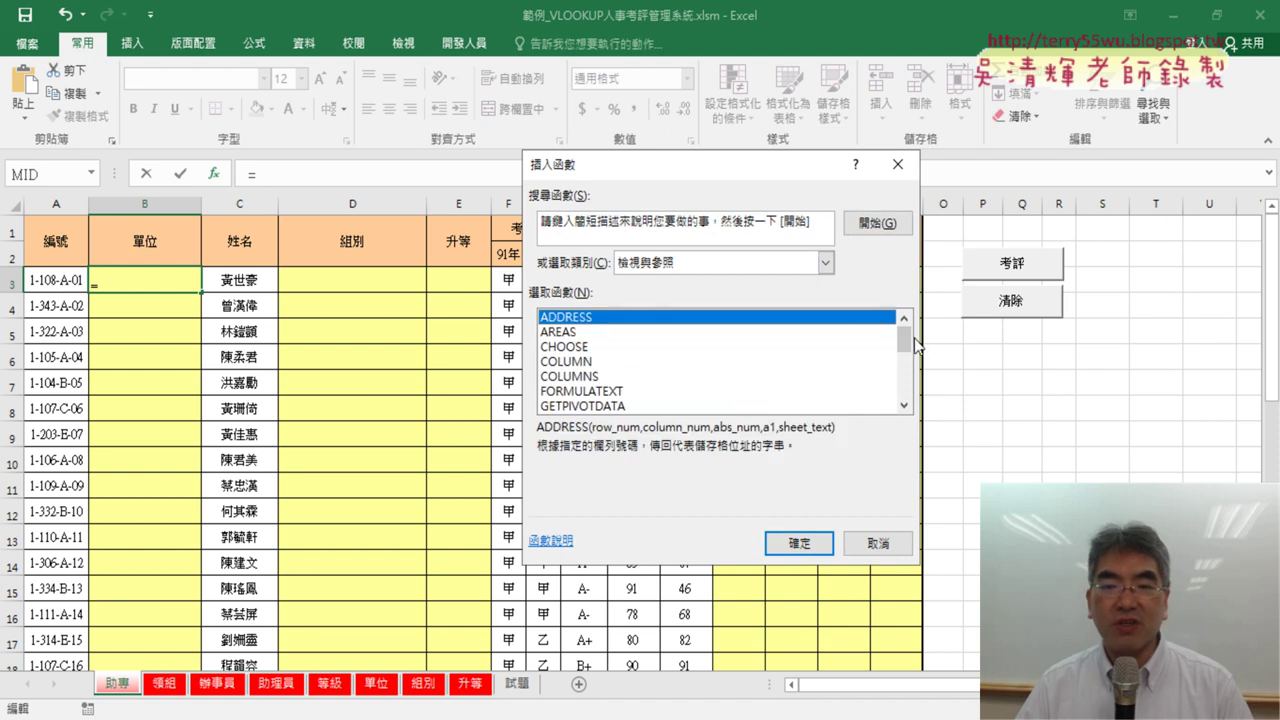
{"action": "scroll", "coordinate": [908, 400], "scroll_direction": "down", "scroll_amount": 4}
{"action": "left_click", "coordinate": [615, 406]}
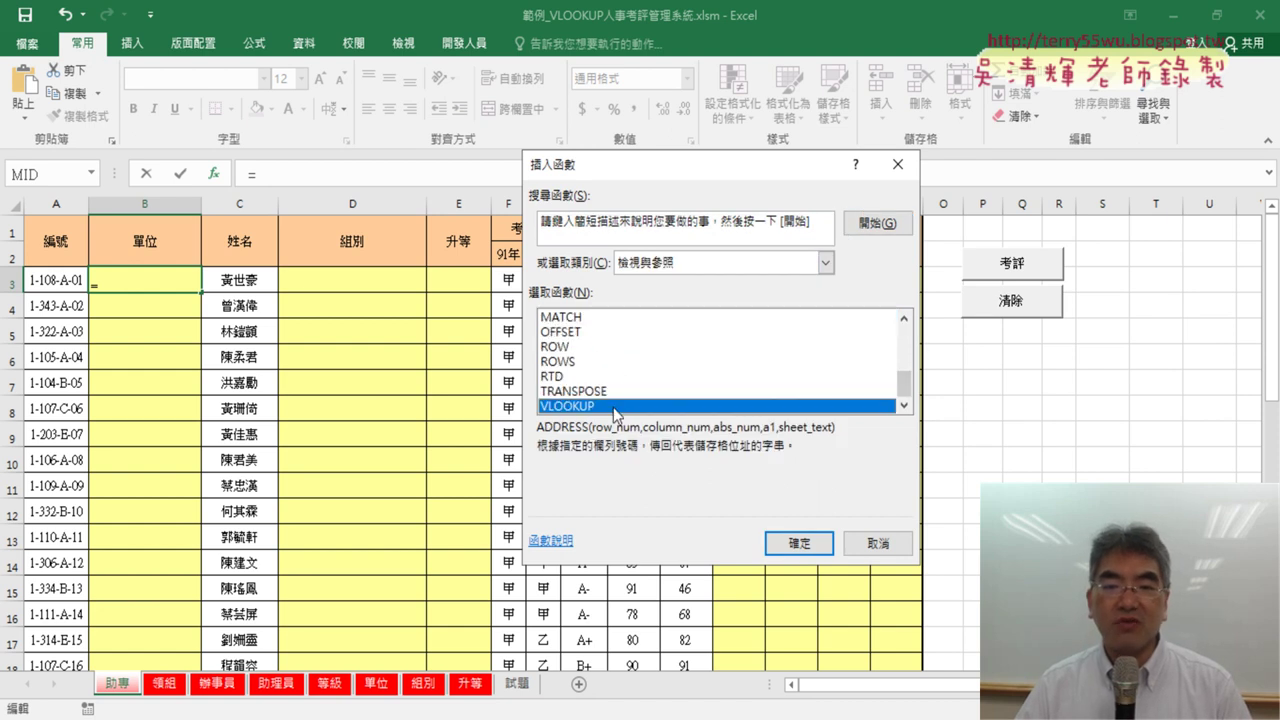